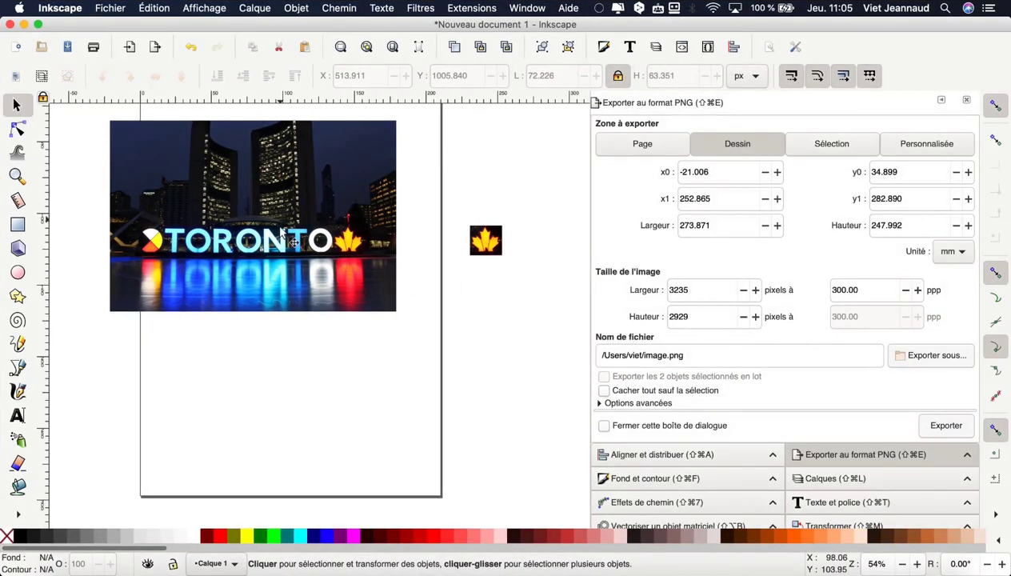
# Select the Toronto night photo on the canvas with the Selector tool
pyautogui.click(282, 231)
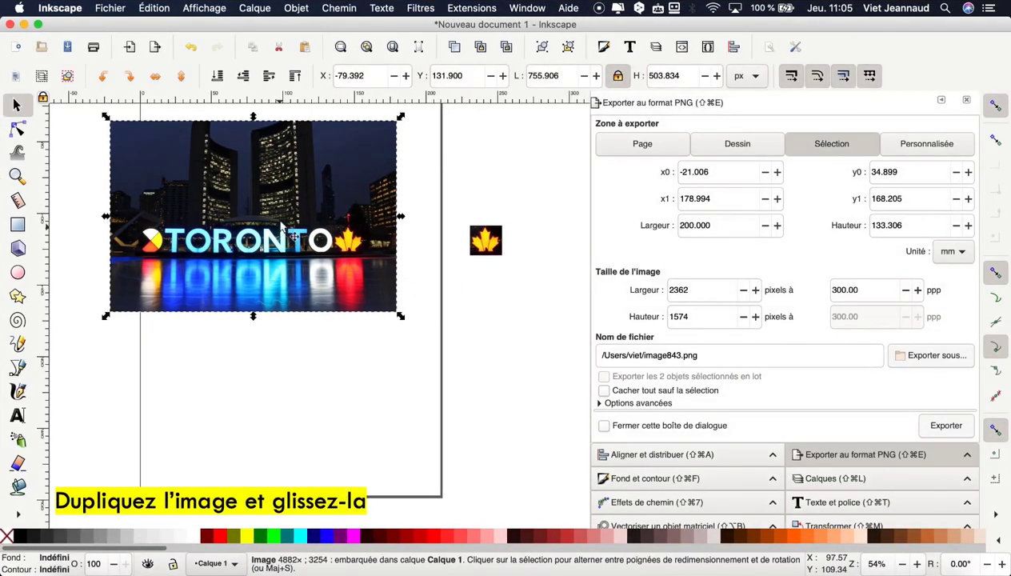
# Duplicate the Toronto photo with Édition > Dupliquer and move the copy straight down below the original
pyautogui.click(154, 8)
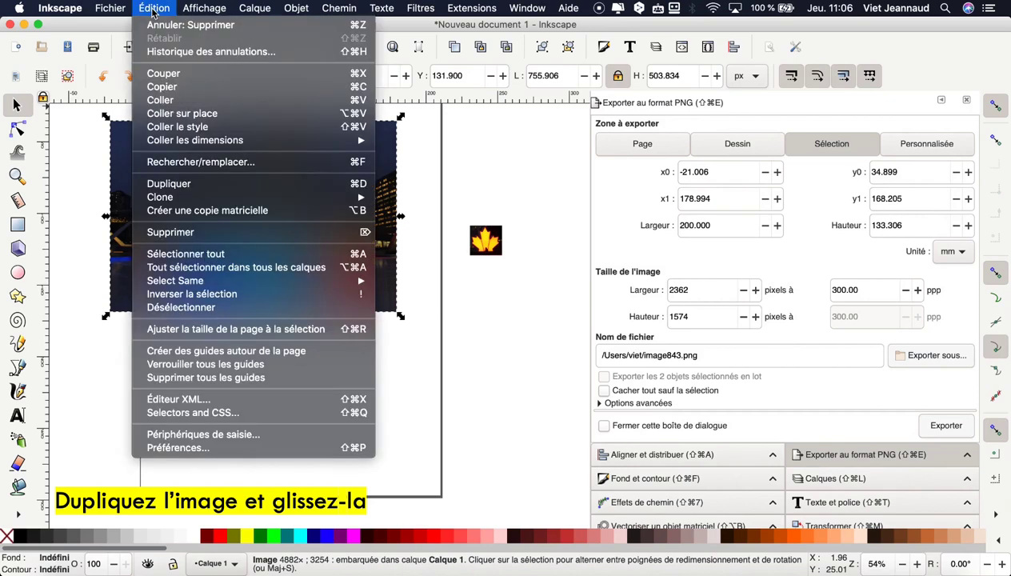
pyautogui.click(196, 184)
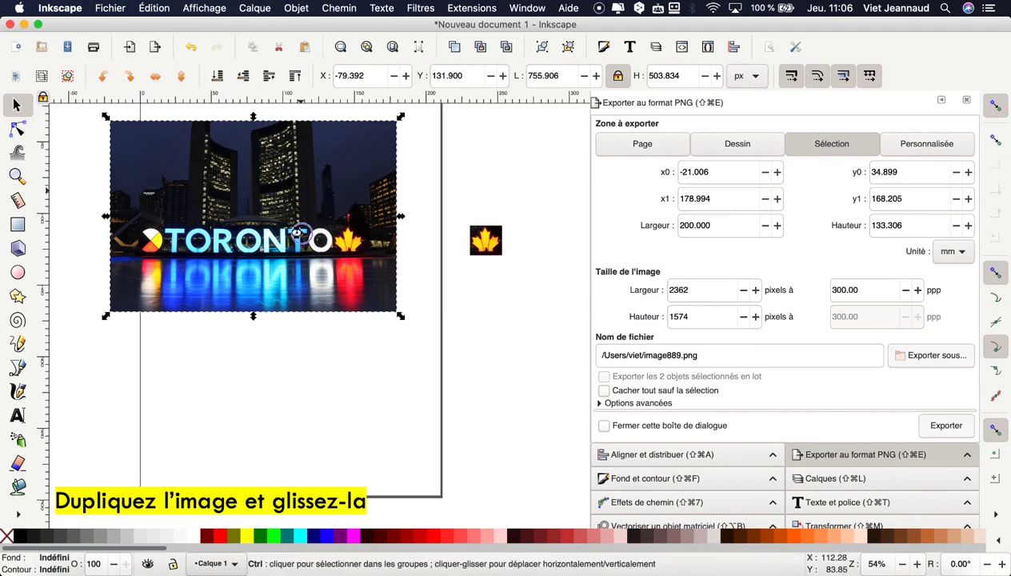
pyautogui.moveTo(296, 201); pyautogui.dragTo(300, 431)
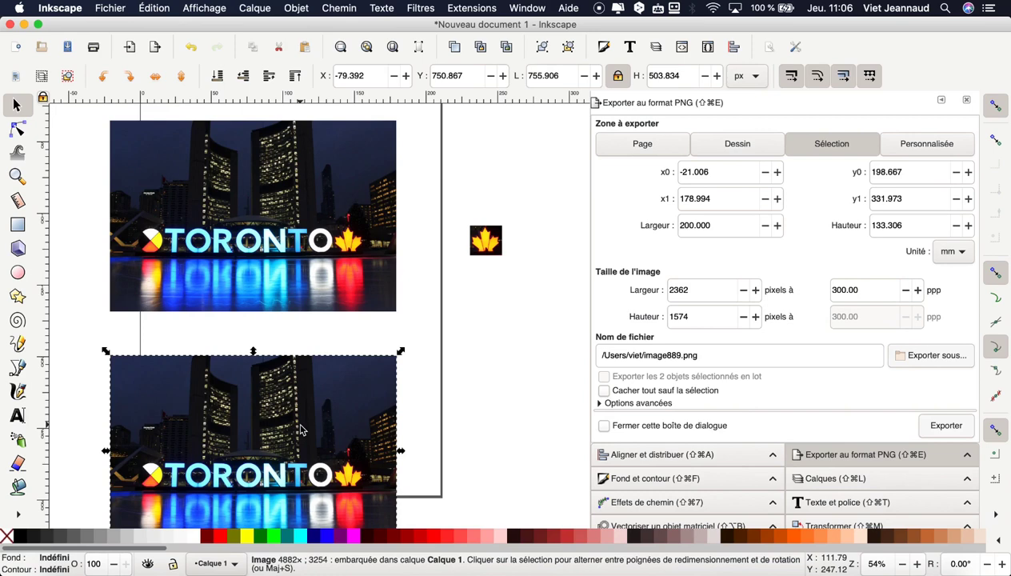
# Zoom to about 648% on the maple leaf in the lower photo and centre it in view
pyautogui.scroll(-5, 300, 430)
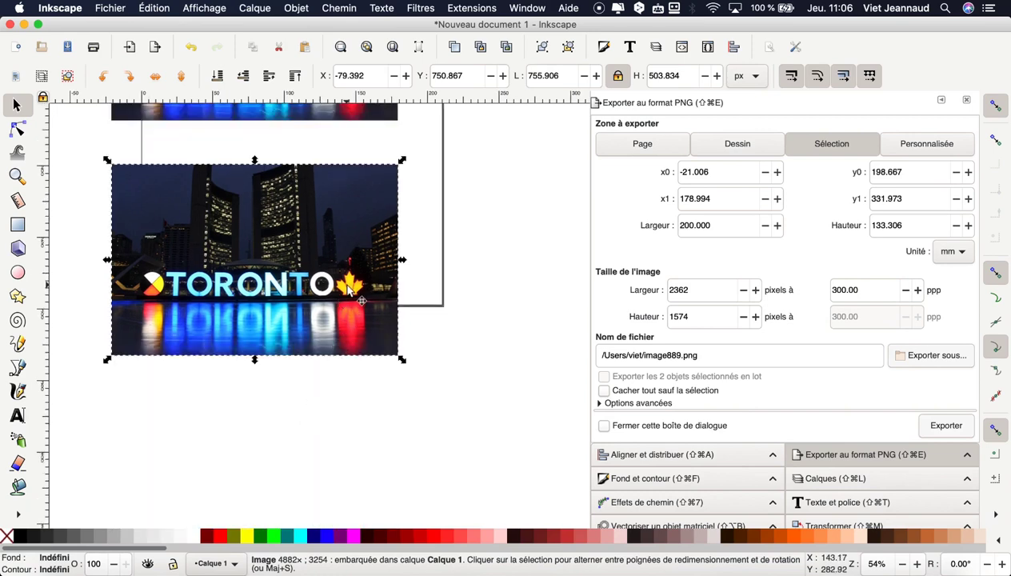
pyautogui.scroll(1, 350, 292)
pyautogui.scroll(1, 349, 293)
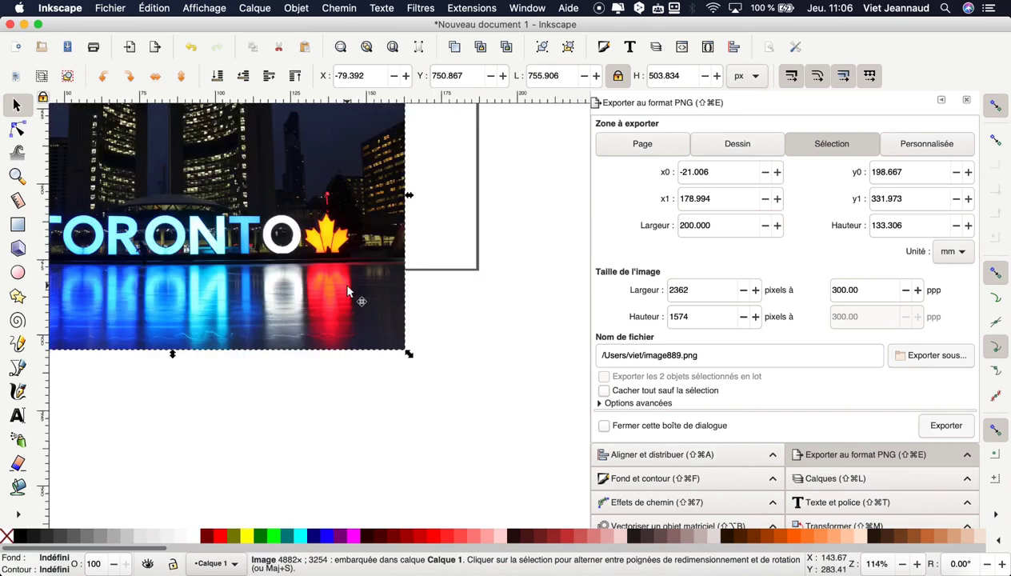
pyautogui.scroll(1, 349, 292)
pyautogui.scroll(2, 348, 287)
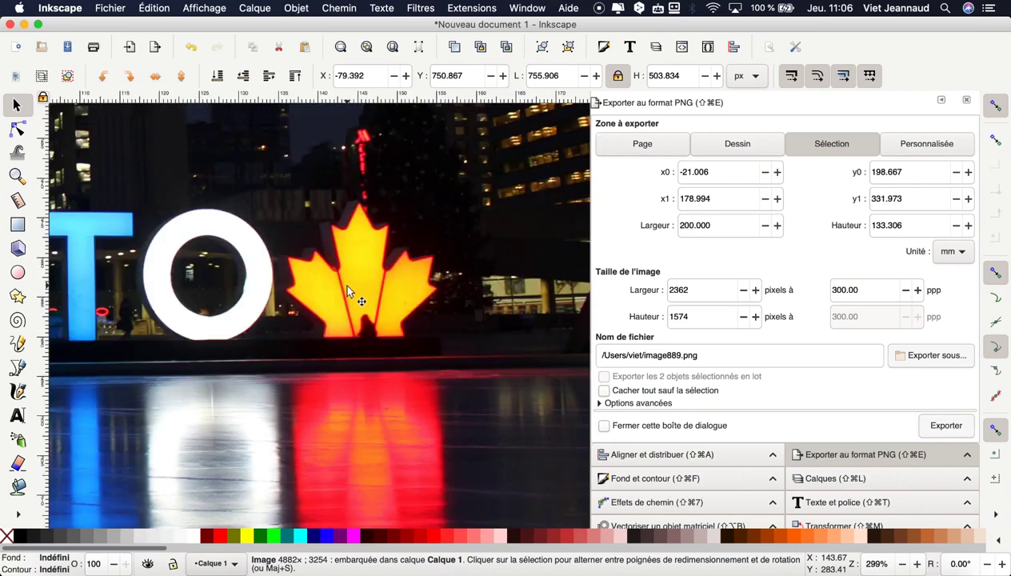
pyautogui.scroll(2, 348, 286)
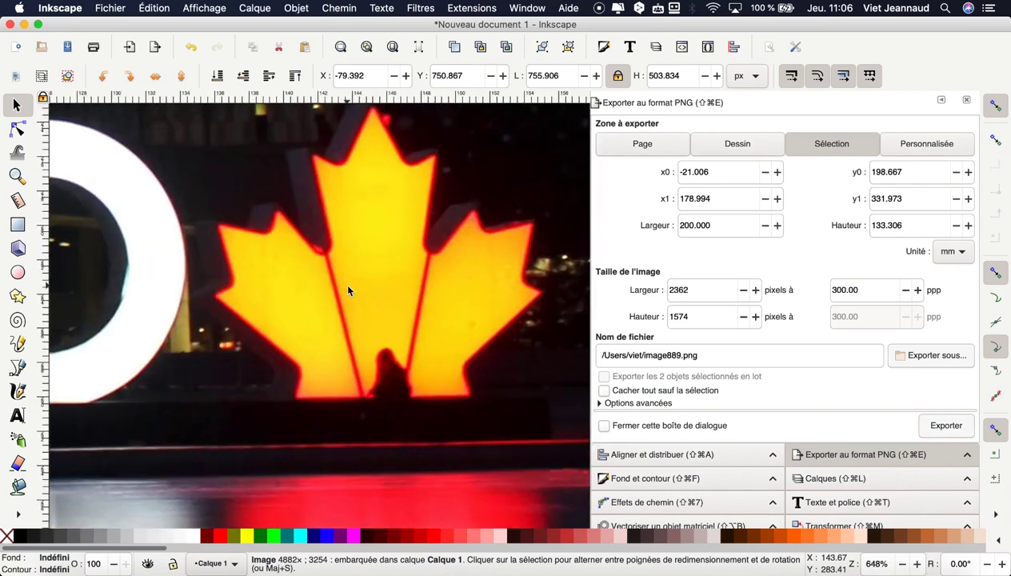
pyautogui.scroll(2, 348, 291)
pyautogui.hscroll(2, 348, 292)
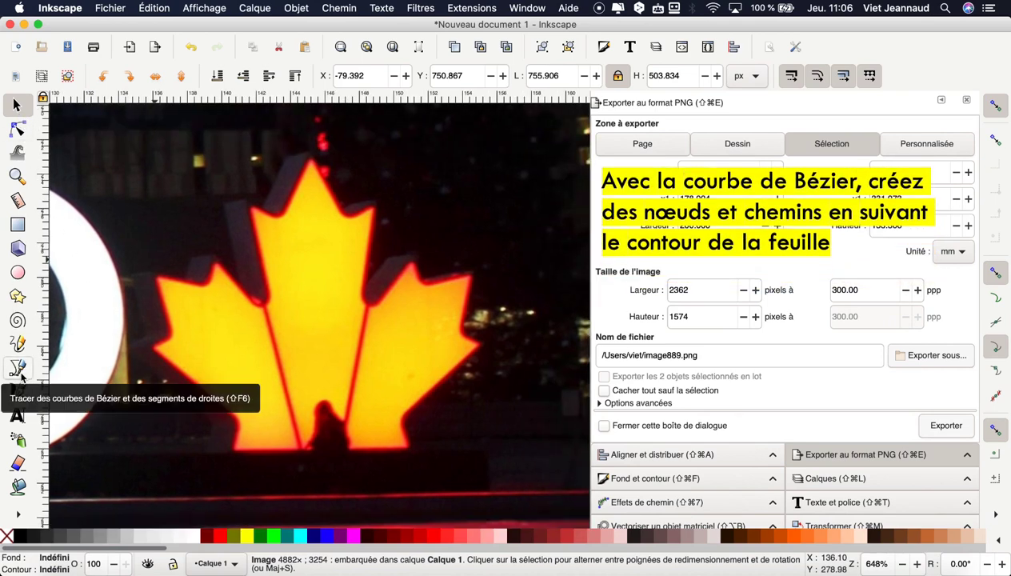
# Start a Bézier outline at the leaf's bottom and place nodes up its left side to the top lobe
pyautogui.click(19, 370)
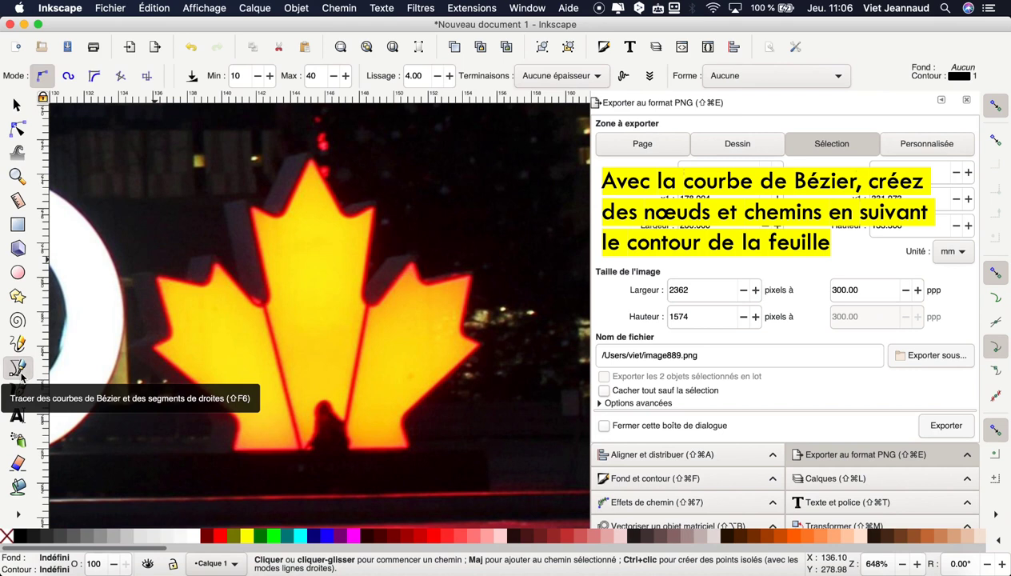
pyautogui.click(306, 450)
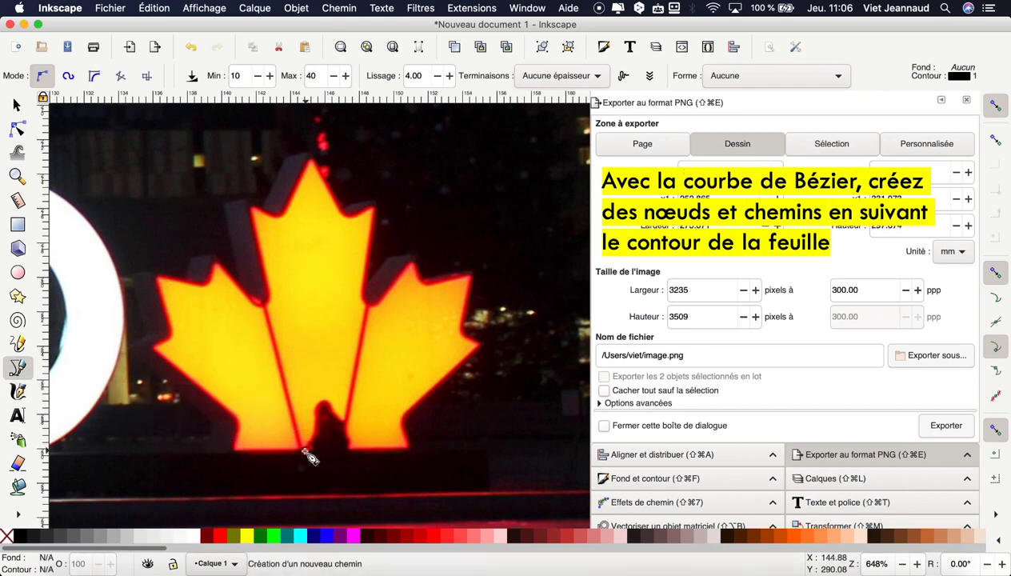
pyautogui.click(235, 450)
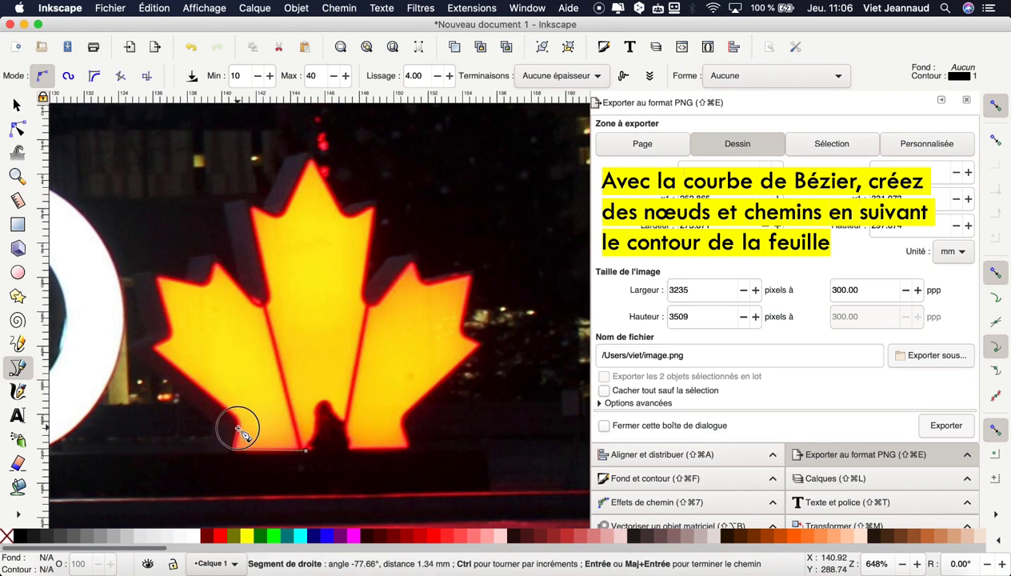
pyautogui.click(237, 418)
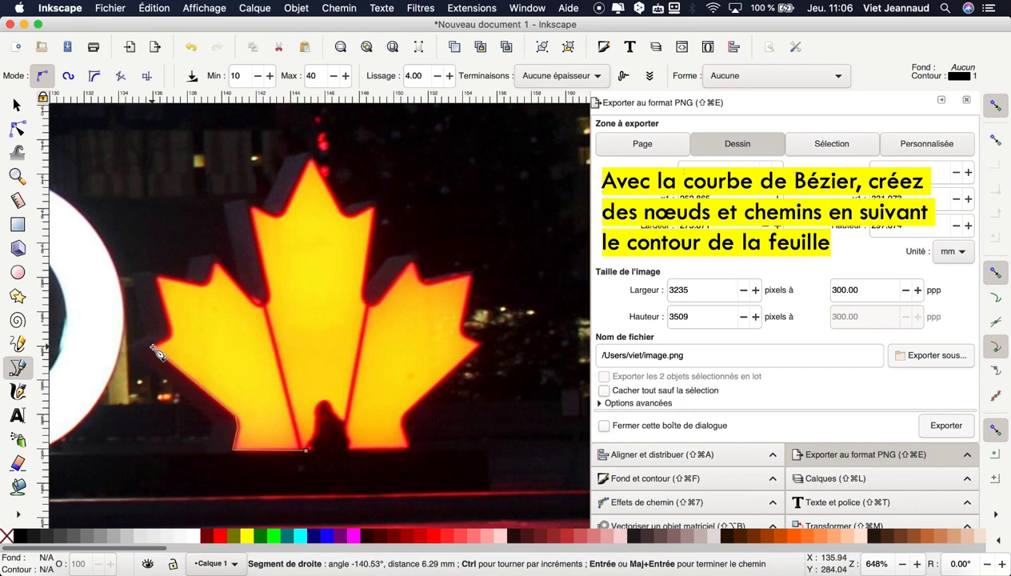
pyautogui.click(153, 349)
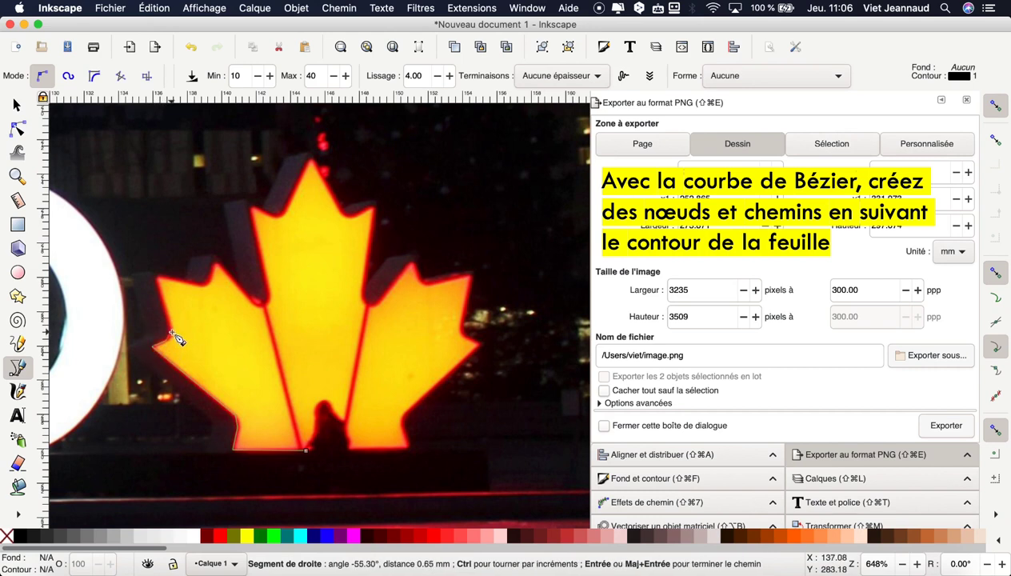
pyautogui.click(172, 333)
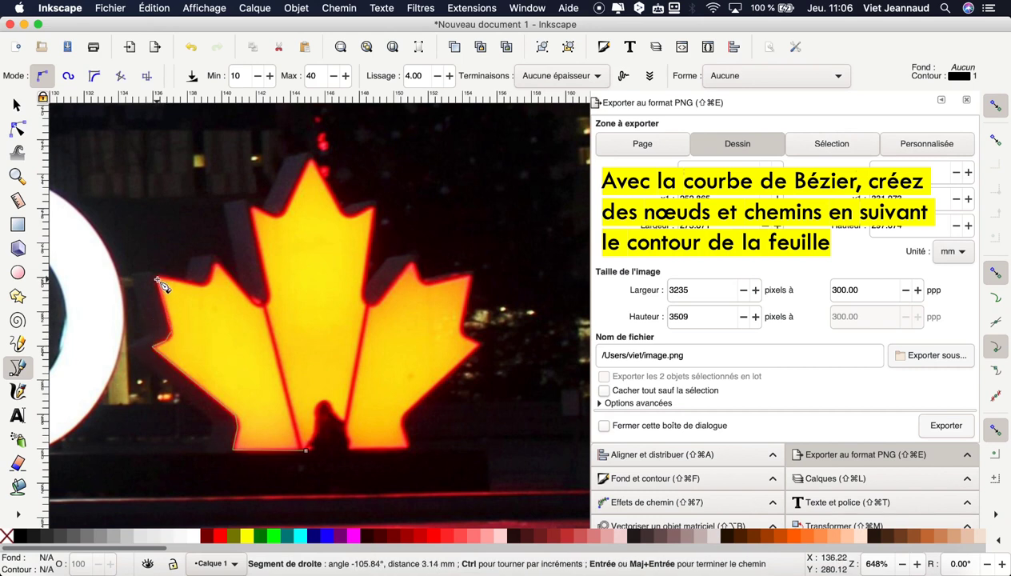
pyautogui.click(158, 281)
pyautogui.click(215, 265)
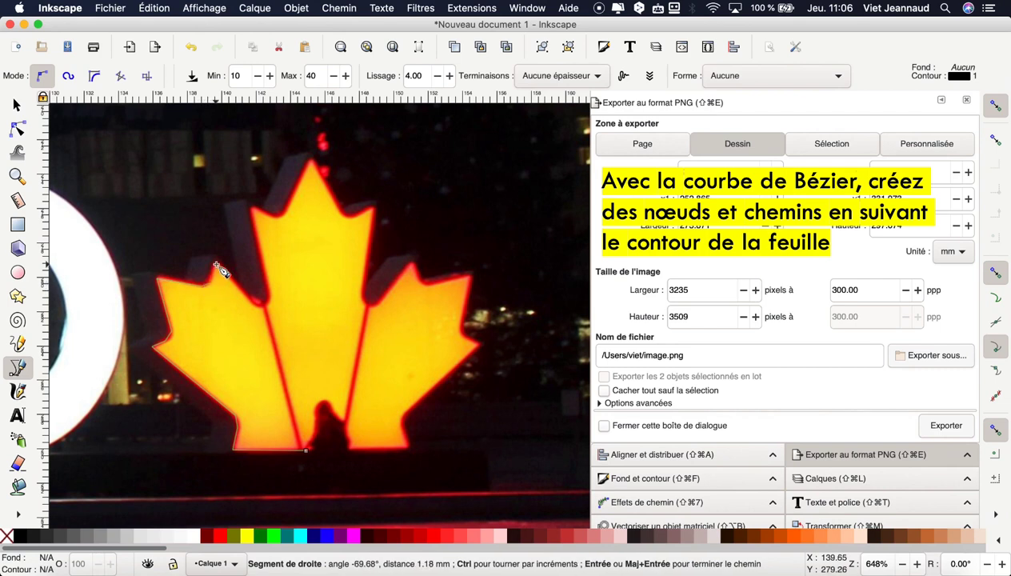
pyautogui.click(265, 304)
pyautogui.click(254, 213)
# Continue nodes over the top tip and down the right side, closing the path at its start node
pyautogui.click(312, 162)
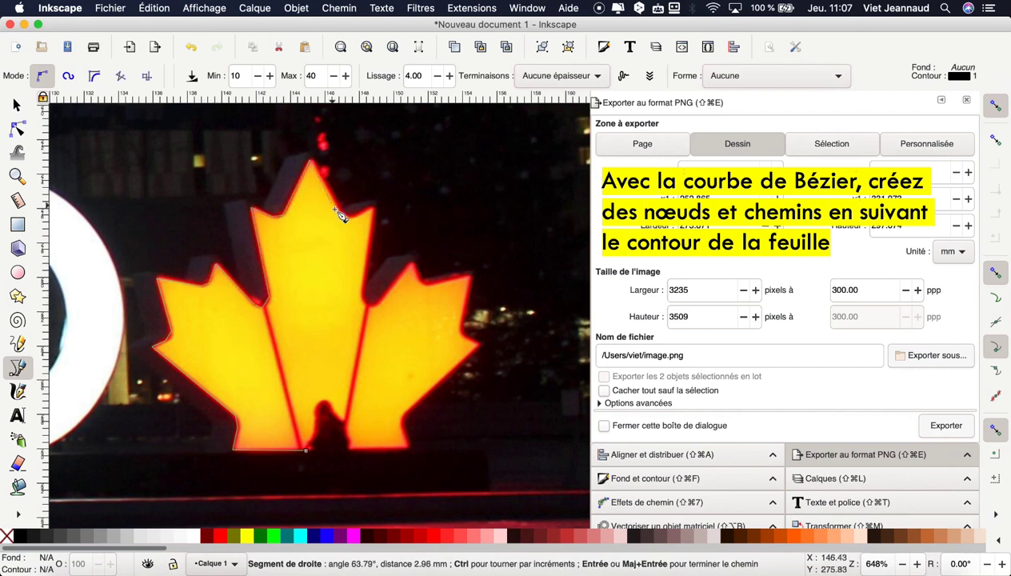
pyautogui.click(372, 210)
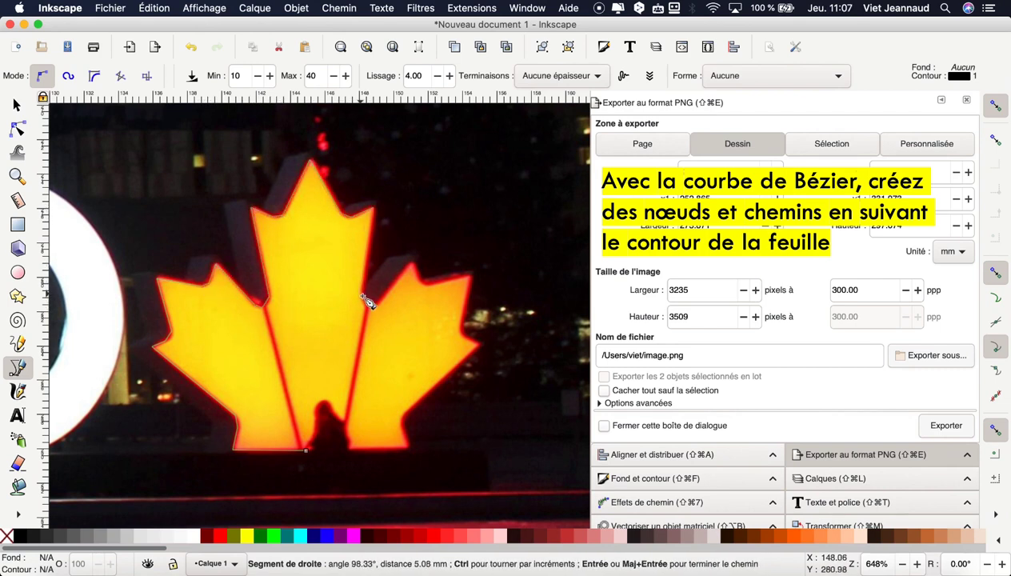
pyautogui.click(411, 264)
pyautogui.click(469, 273)
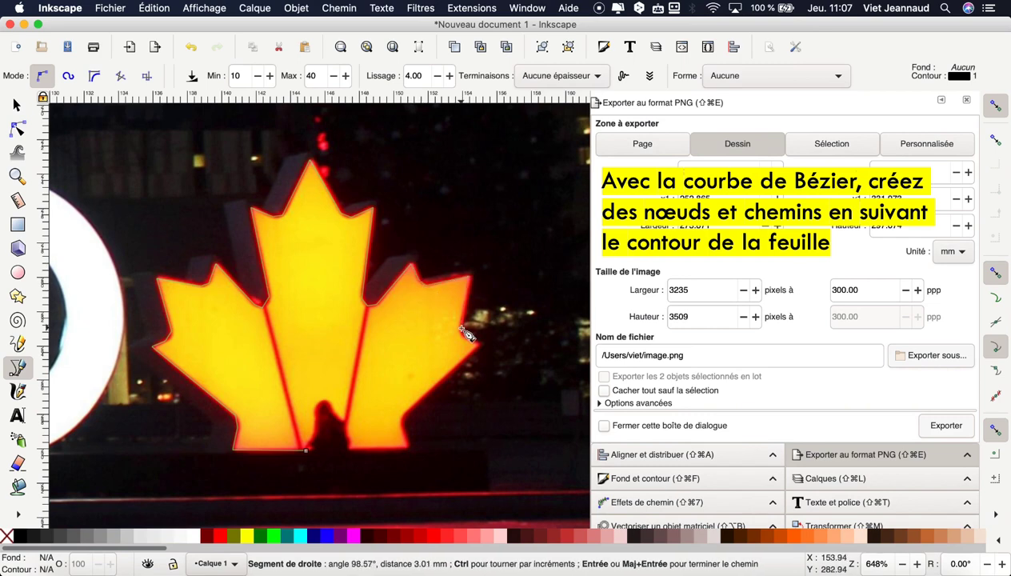
pyautogui.click(481, 350)
pyautogui.click(401, 417)
pyautogui.click(412, 448)
pyautogui.click(323, 429)
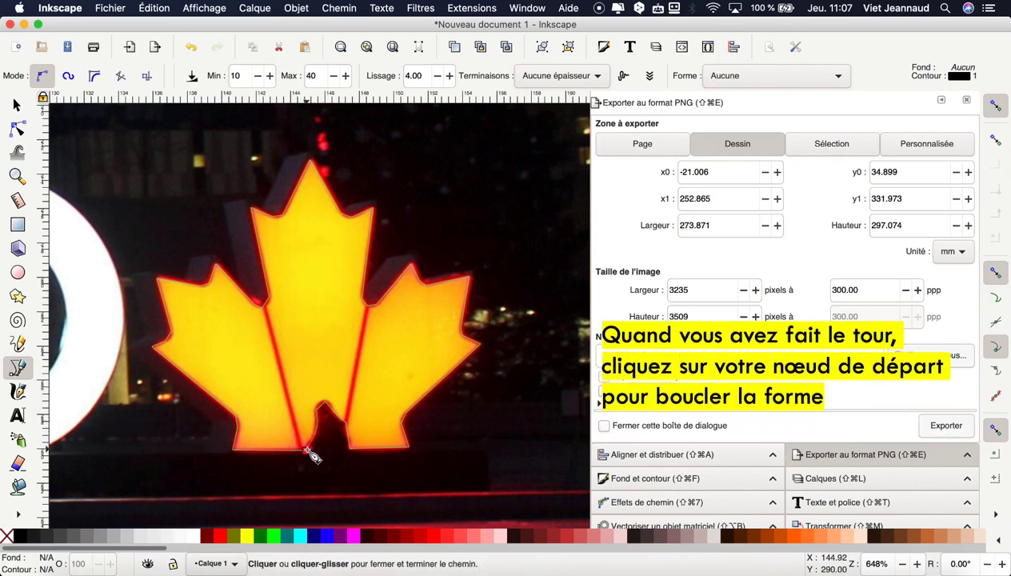
pyautogui.click(307, 450)
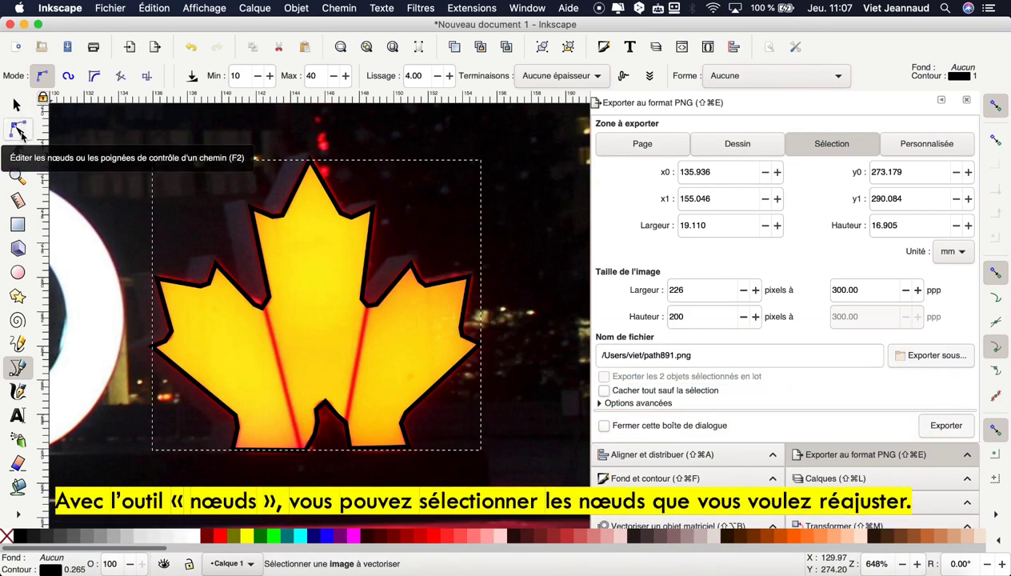
# Make the two nodes at the outline's lower-left notch smooth using the Node tool
pyautogui.click(20, 132)
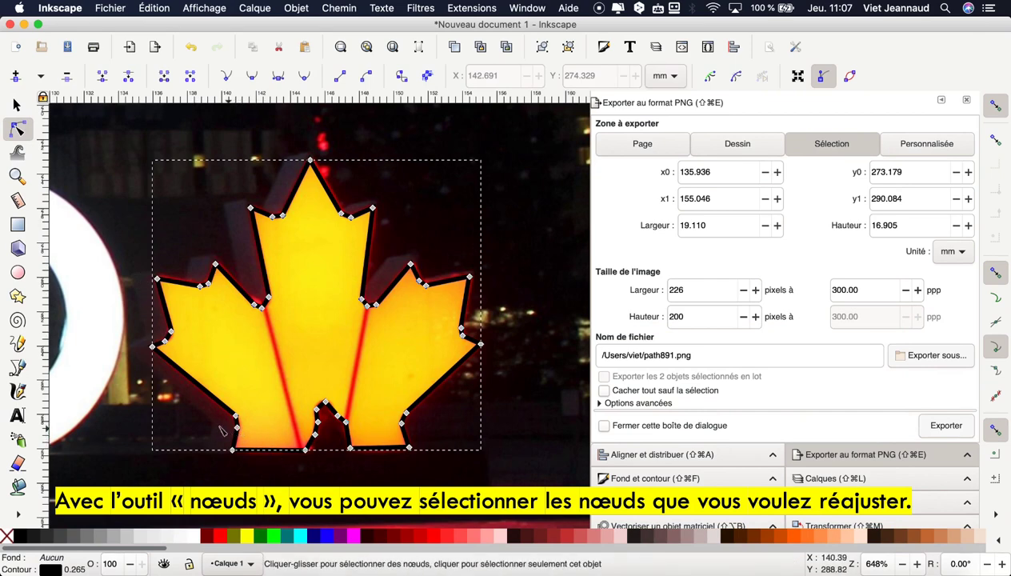
pyautogui.moveTo(208, 408); pyautogui.dragTo(258, 440)
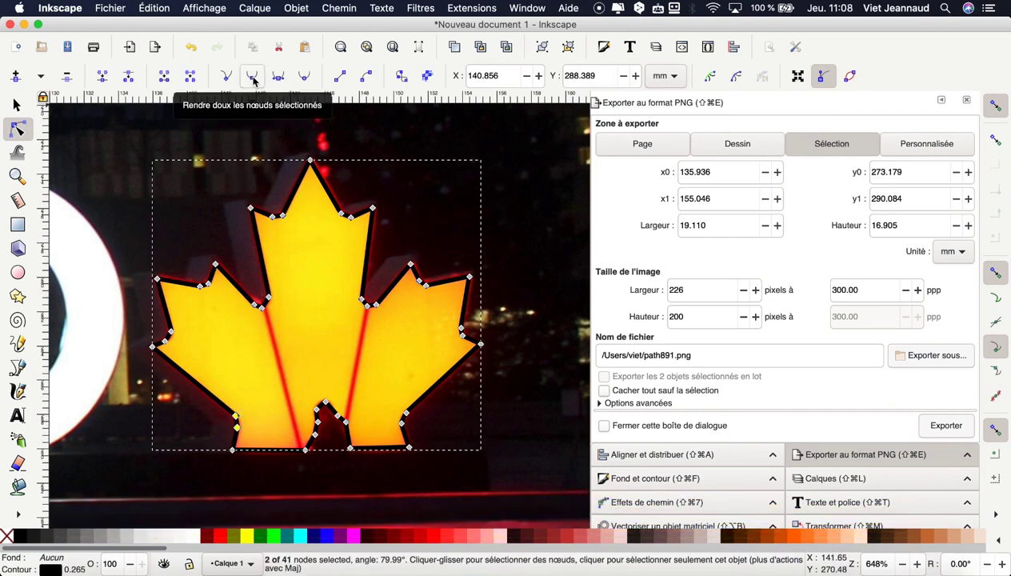
pyautogui.click(253, 80)
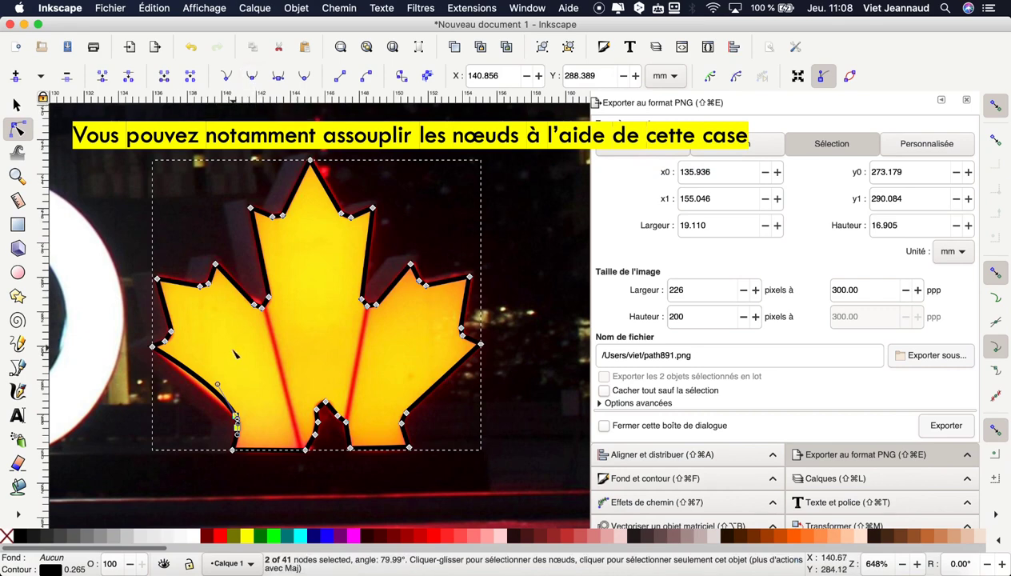
pyautogui.scroll(2, 255, 426)
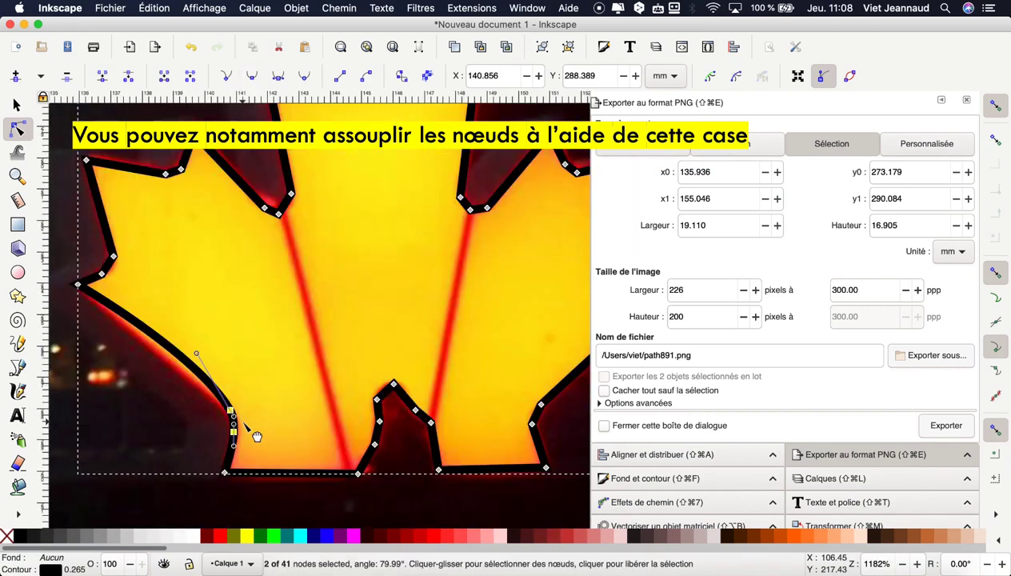
# Smooth and bend the lower-left and left-edge nodes to follow the leaf's outline
pyautogui.click(230, 411)
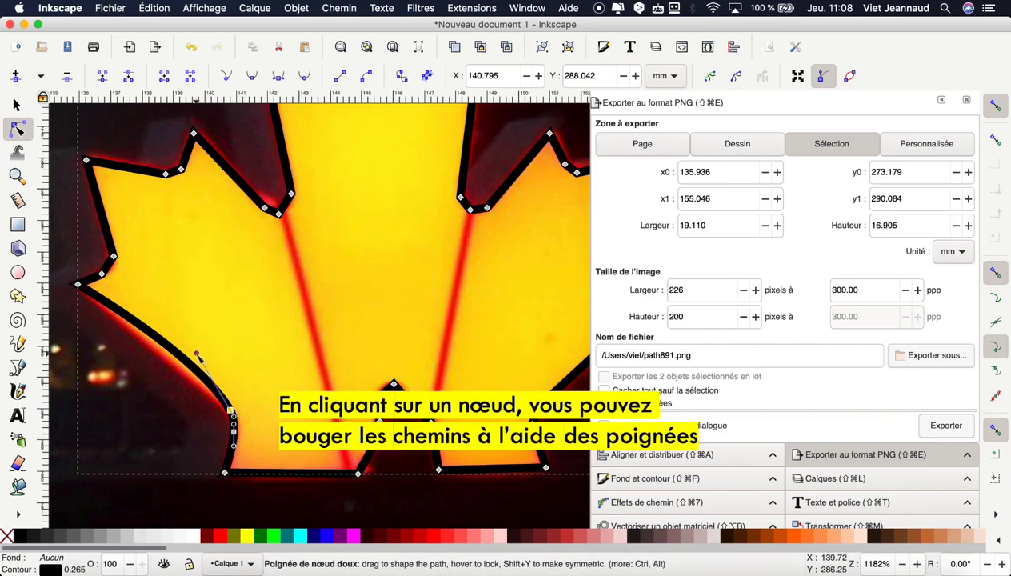
pyautogui.moveTo(197, 354); pyautogui.dragTo(185, 369)
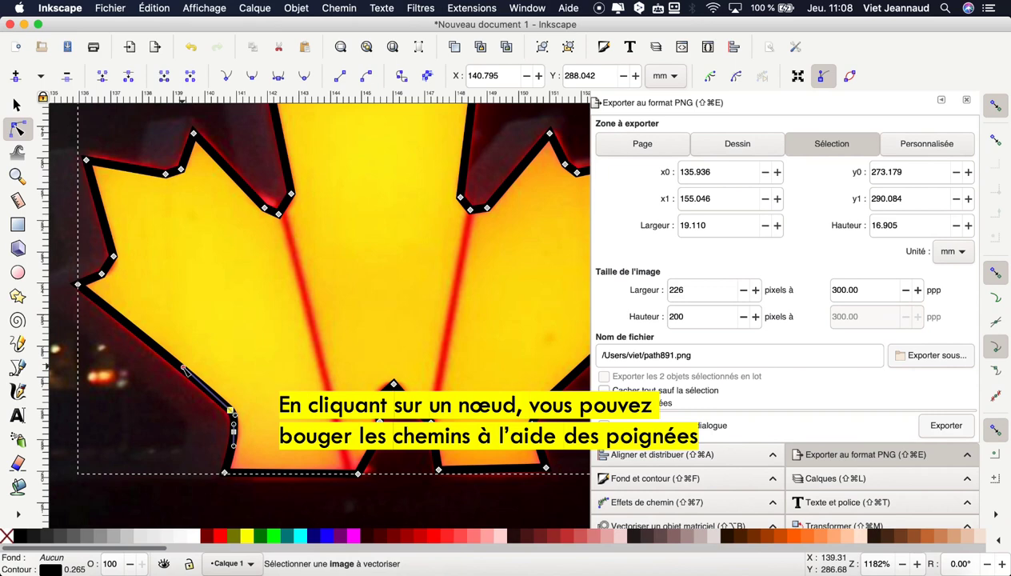
pyautogui.moveTo(158, 288); pyautogui.dragTo(91, 248)
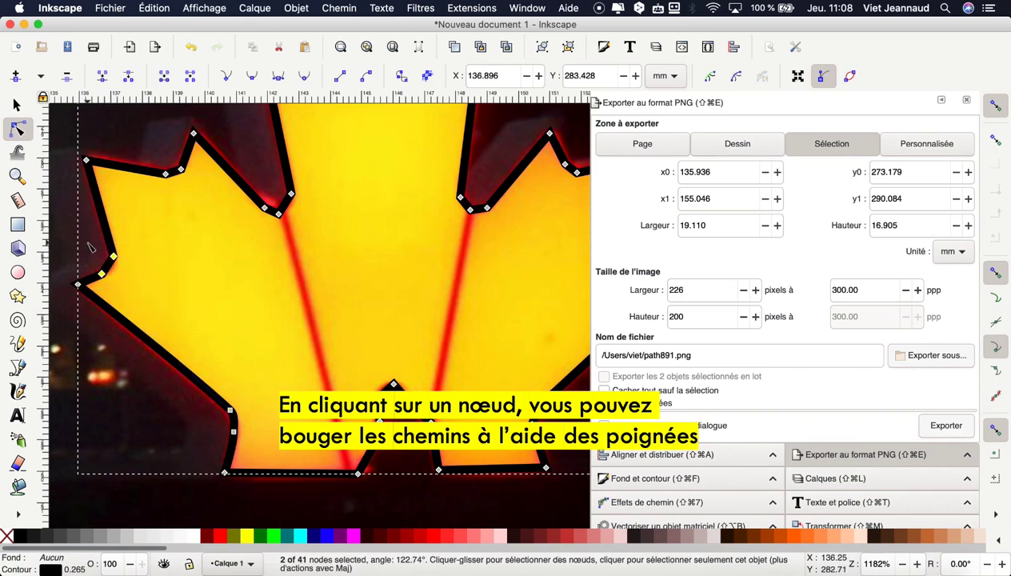
pyautogui.click(255, 77)
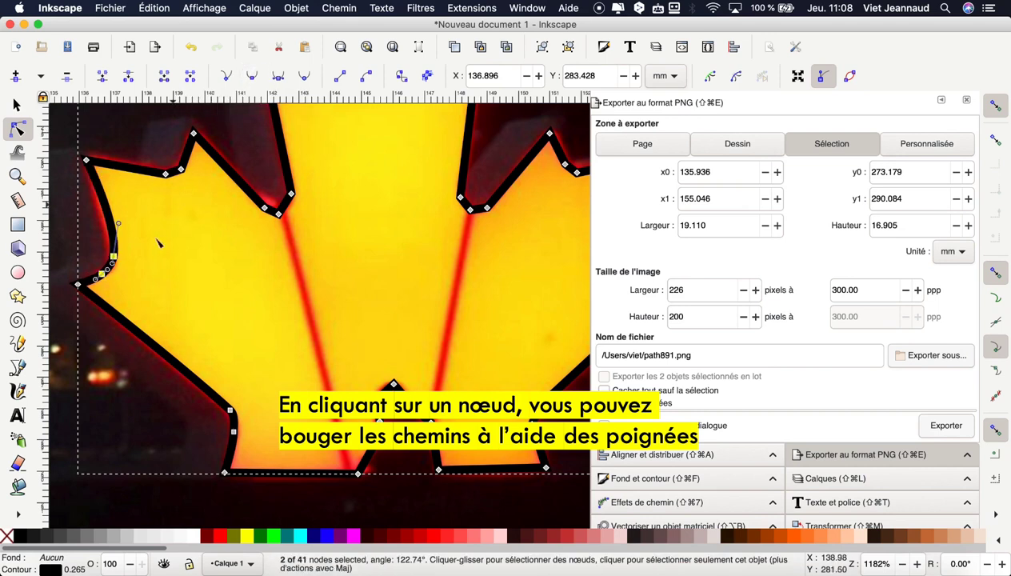
pyautogui.click(114, 258)
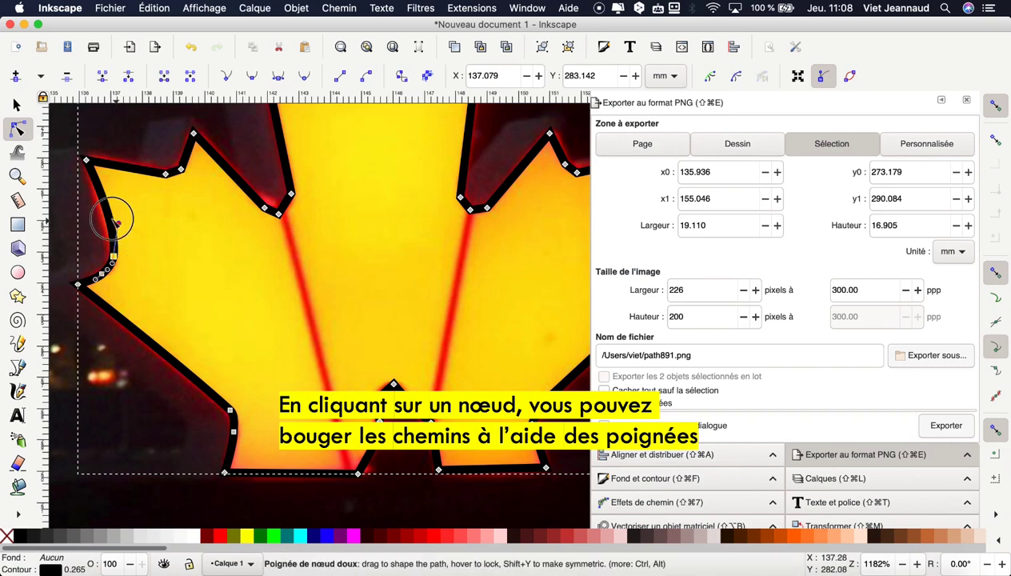
pyautogui.moveTo(120, 225); pyautogui.dragTo(106, 216)
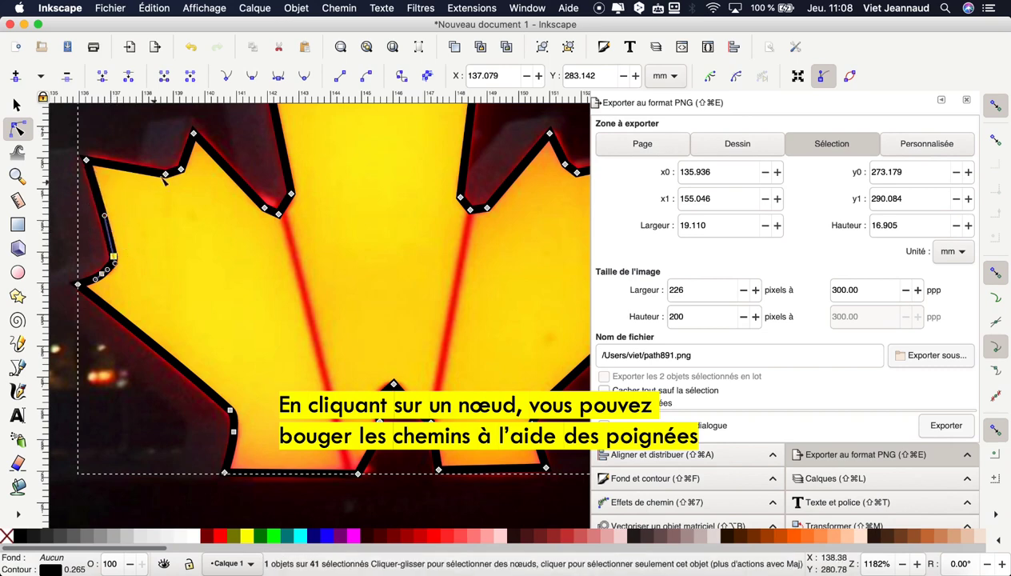
# Smooth the upper-left notch nodes and adjust their handles to fit the leaf
pyautogui.click(153, 156)
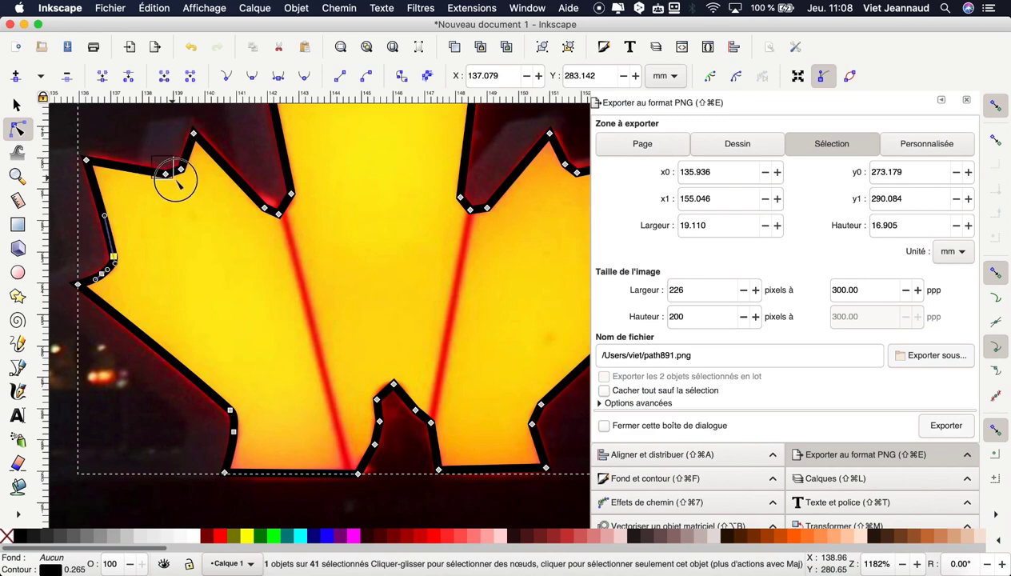
pyautogui.moveTo(153, 156); pyautogui.dragTo(202, 190)
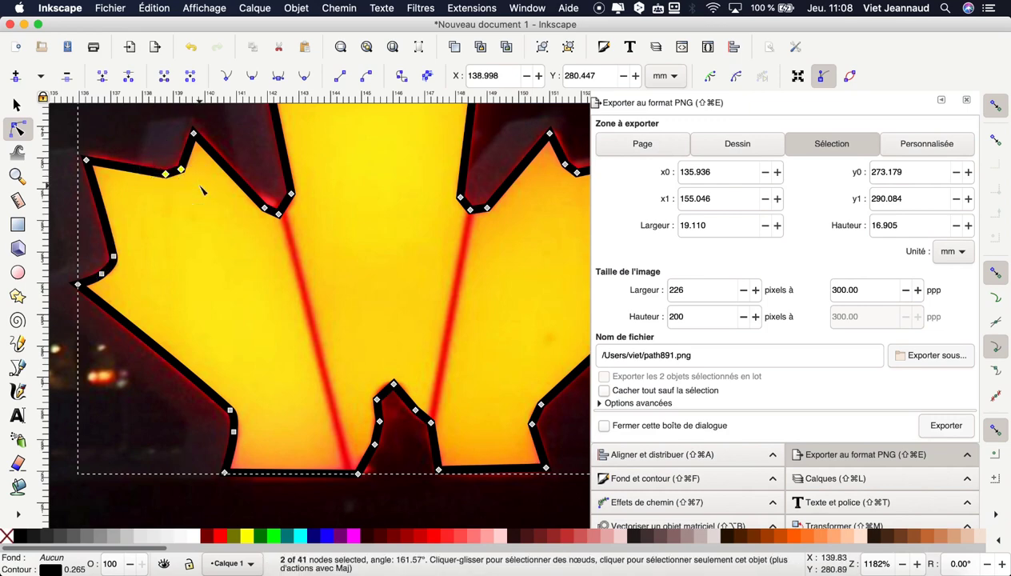
pyautogui.click(252, 77)
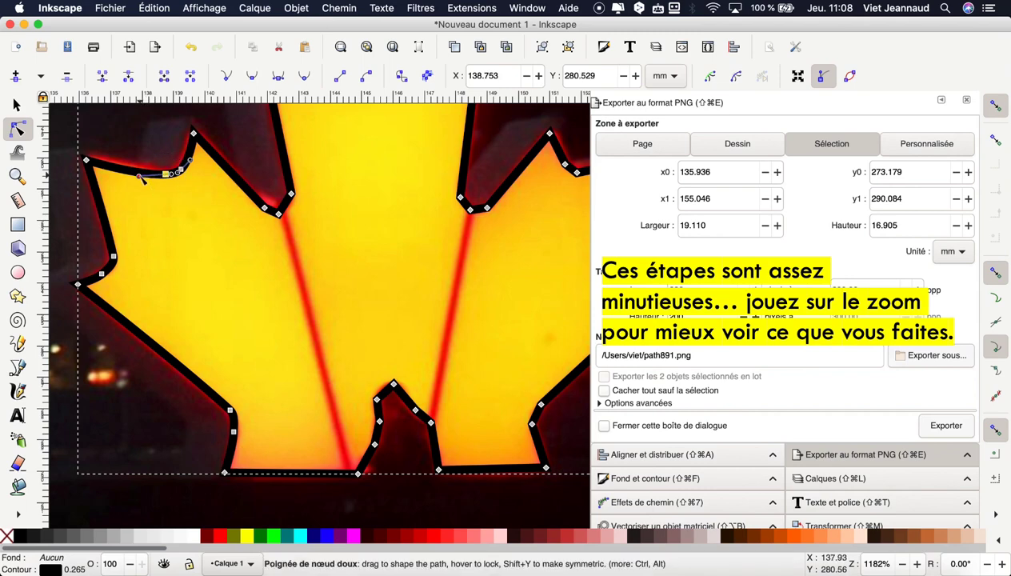
pyautogui.moveTo(138, 176); pyautogui.dragTo(129, 168)
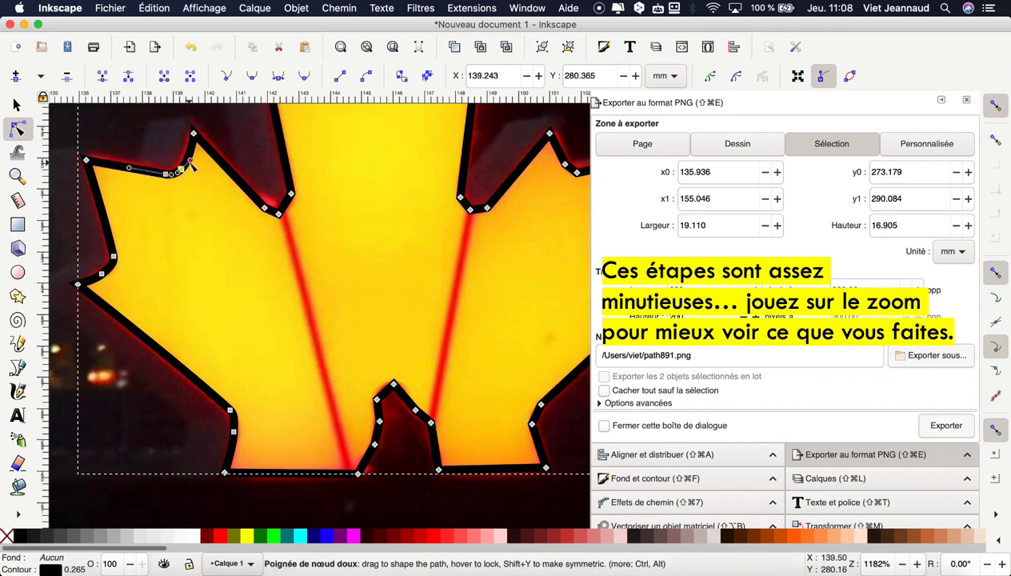
pyautogui.moveTo(191, 159); pyautogui.dragTo(190, 156)
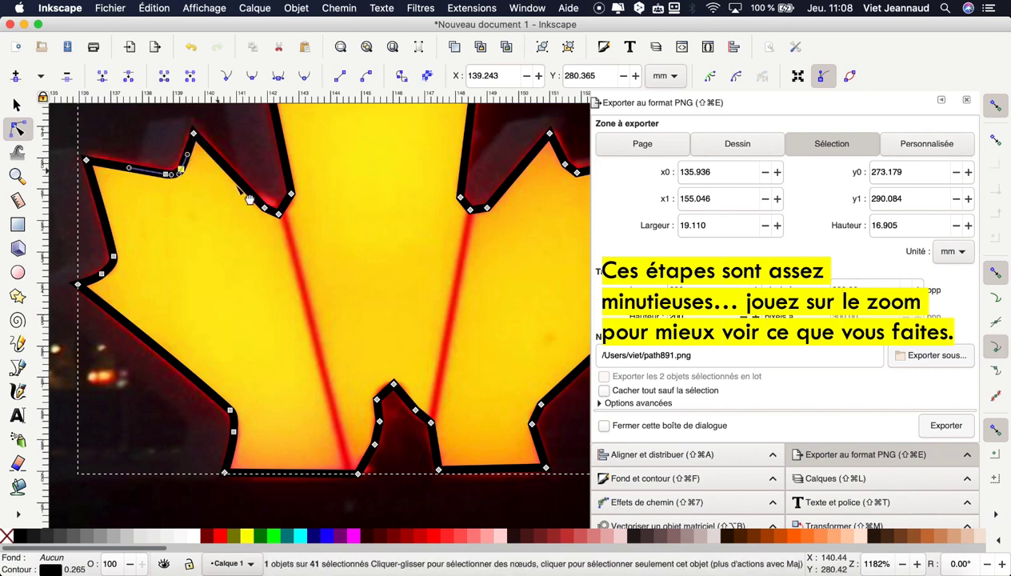
# Smooth the three inner-notch nodes and pull their curves to match the photo
pyautogui.moveTo(225, 181); pyautogui.dragTo(338, 240)
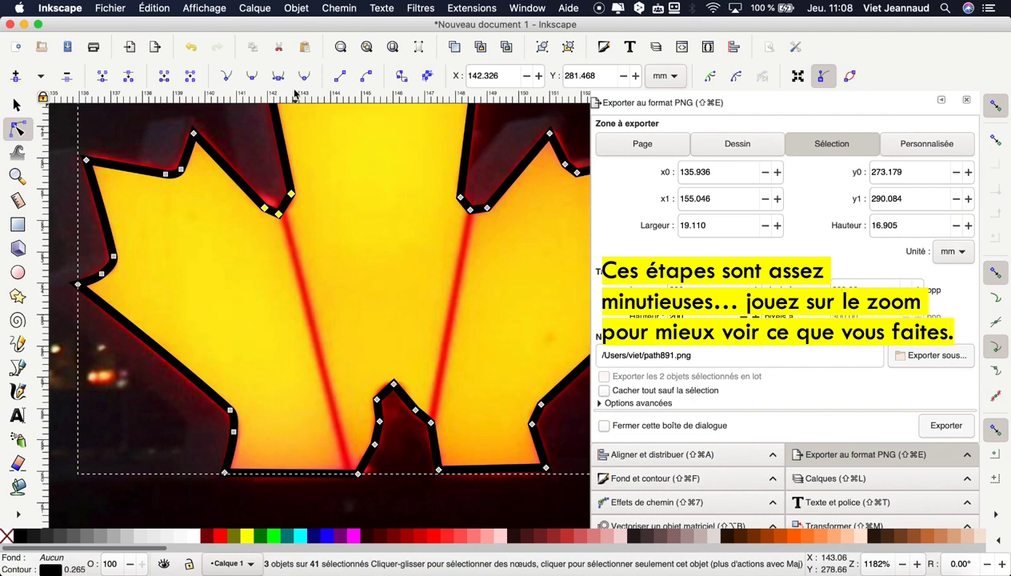
pyautogui.click(253, 76)
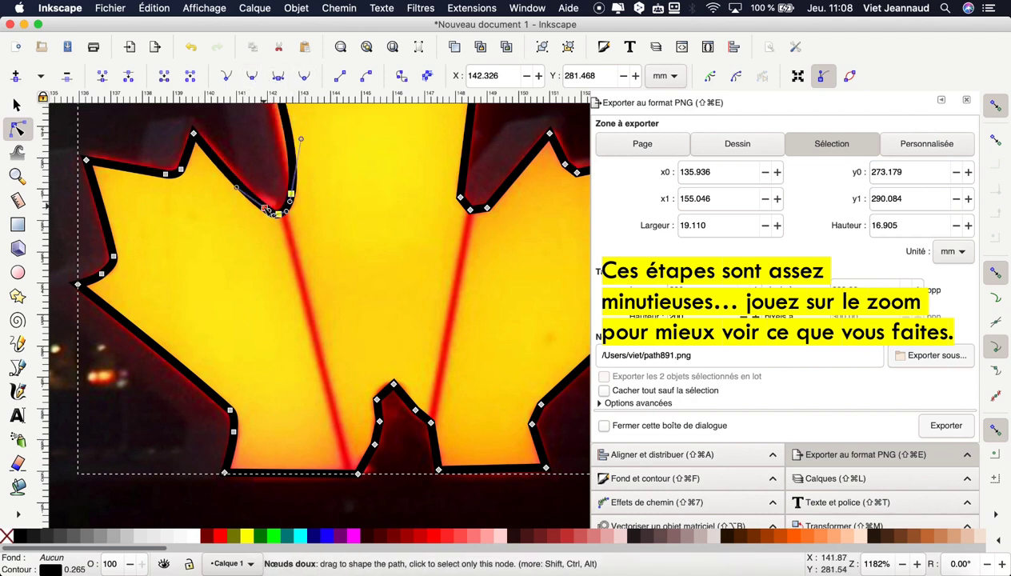
pyautogui.click(266, 210)
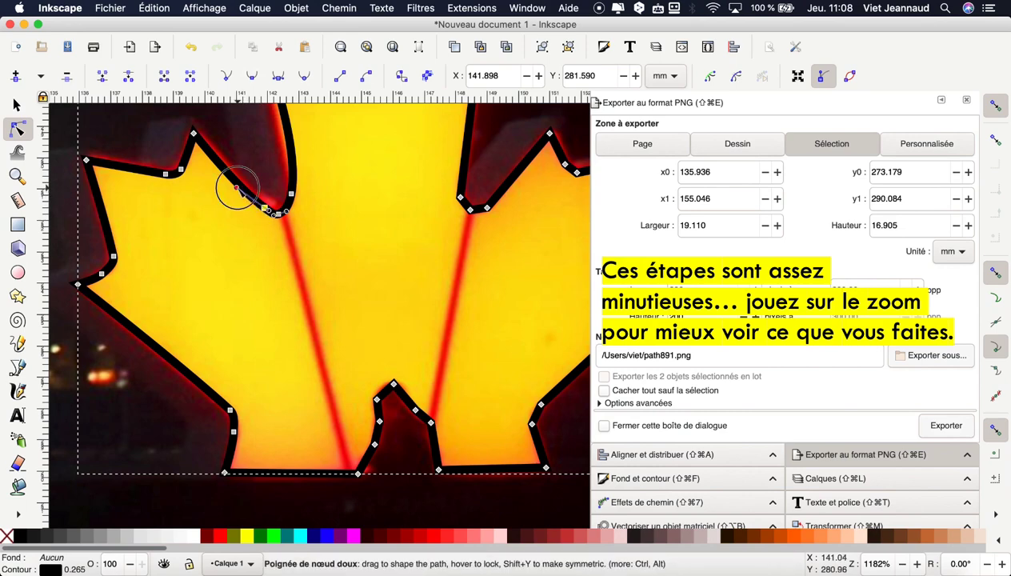
pyautogui.moveTo(237, 188); pyautogui.dragTo(233, 178)
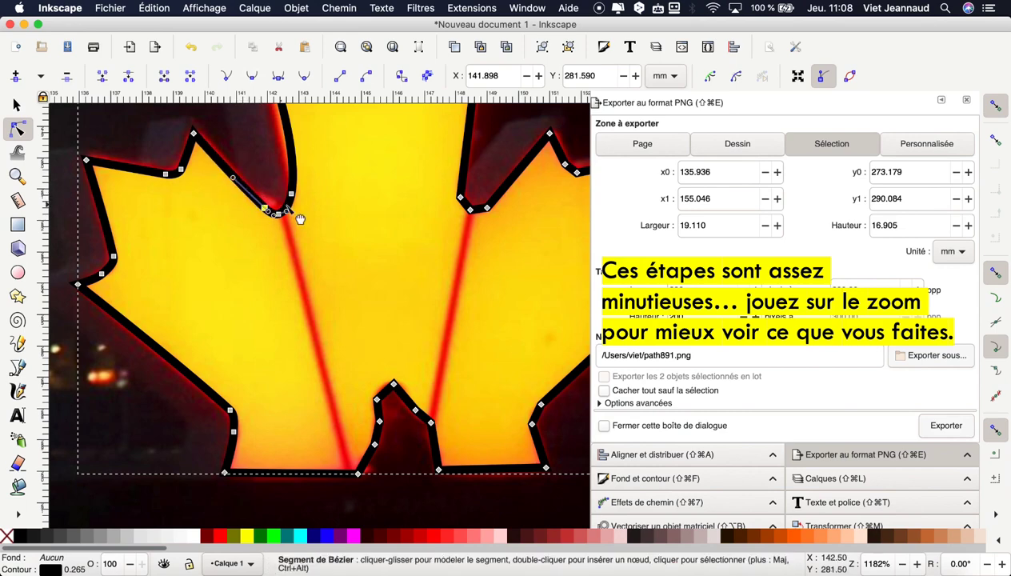
pyautogui.click(290, 194)
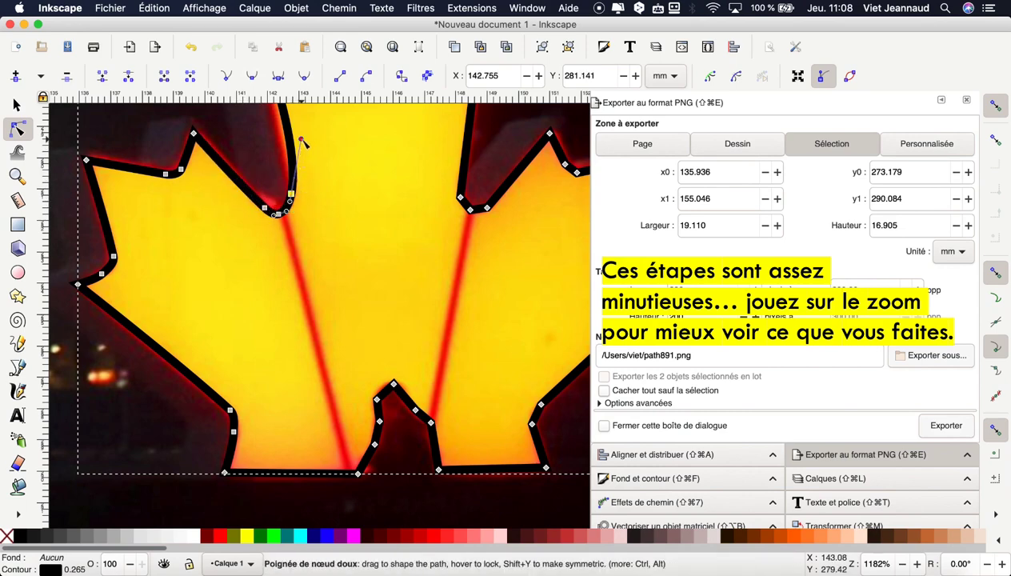
pyautogui.moveTo(303, 143); pyautogui.dragTo(286, 137)
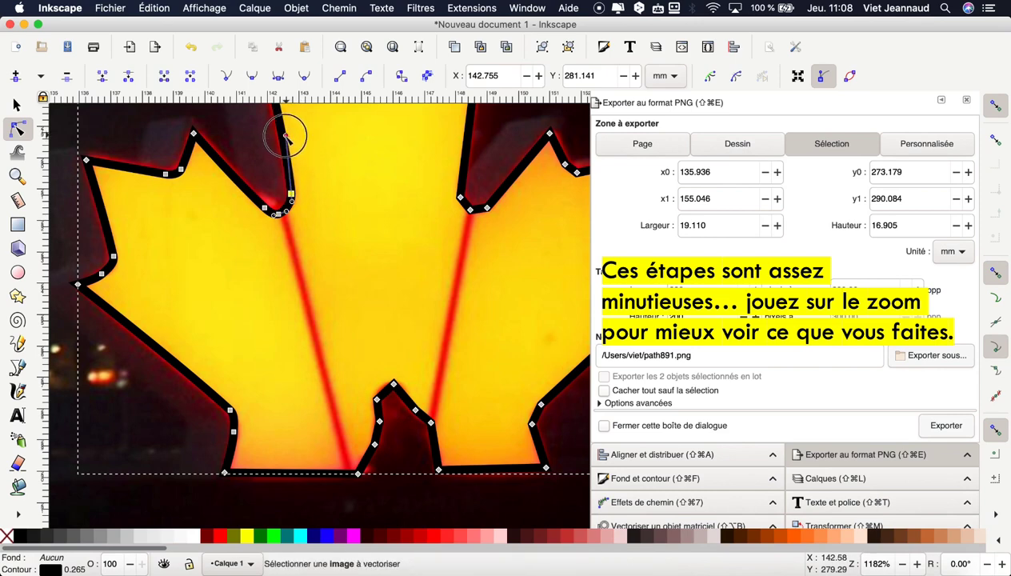
pyautogui.scroll(3, 336, 170)
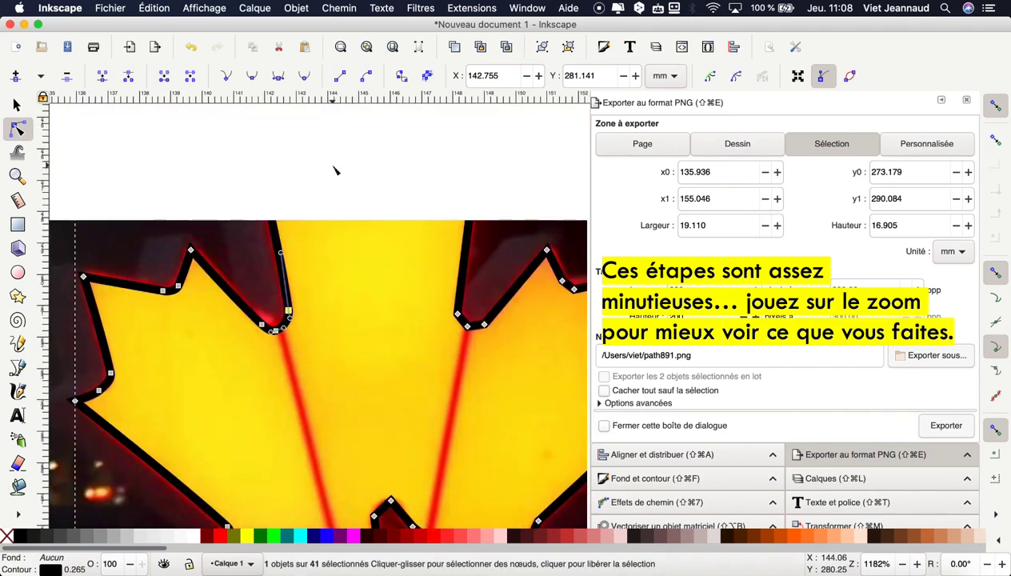
pyautogui.scroll(1, 335, 170)
pyautogui.scroll(-1, 324, 276)
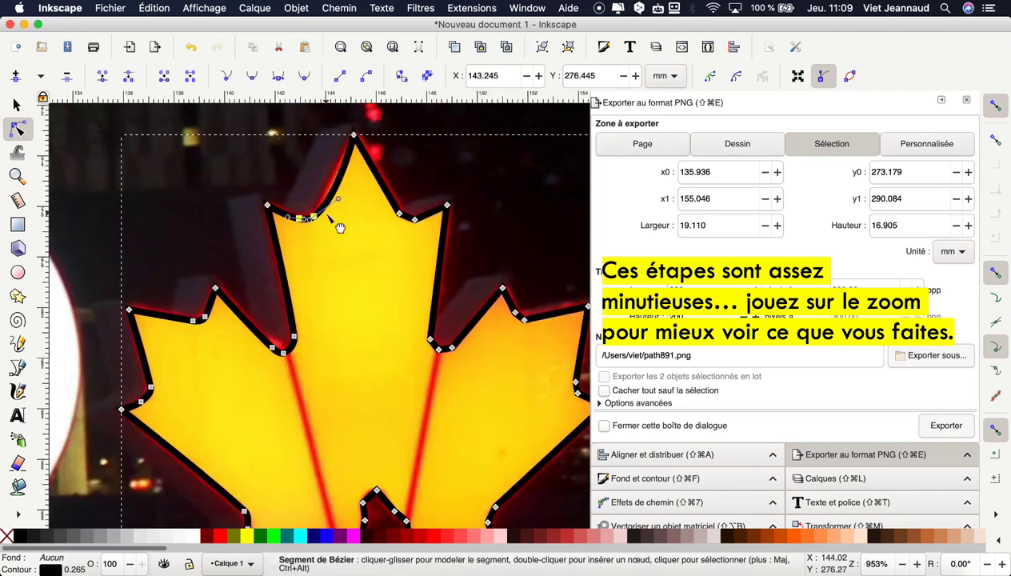
pyautogui.scroll(2, 296, 218)
# Make the right notch's node smooth
pyautogui.click(301, 220)
pyautogui.click(377, 177)
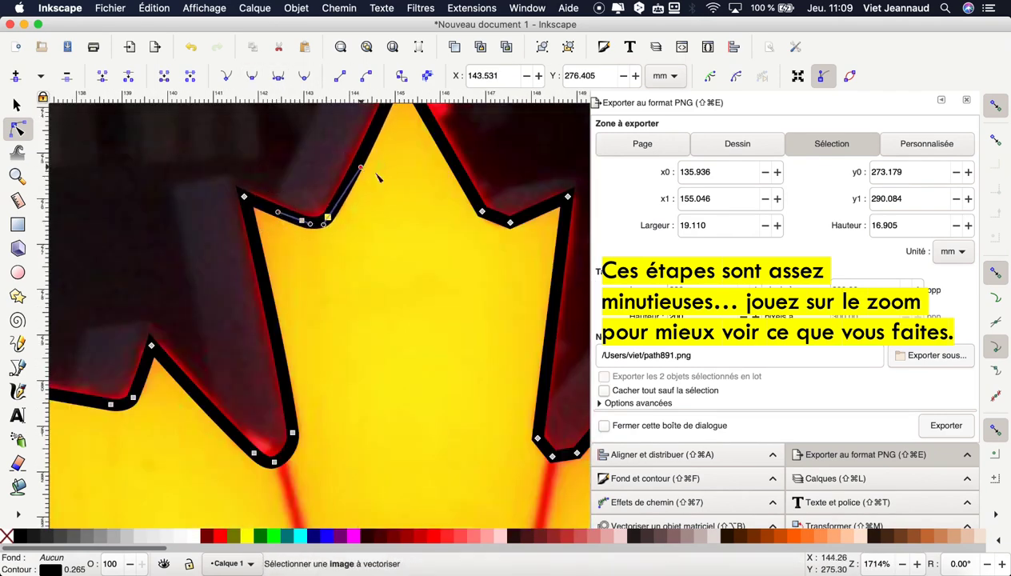
pyautogui.moveTo(446, 192)
pyautogui.mouseDown()
pyautogui.moveTo(532, 243)
pyautogui.moveTo(533, 224)
pyautogui.mouseUp()
pyautogui.click(252, 76)
pyautogui.scroll(-5, 523, 338)
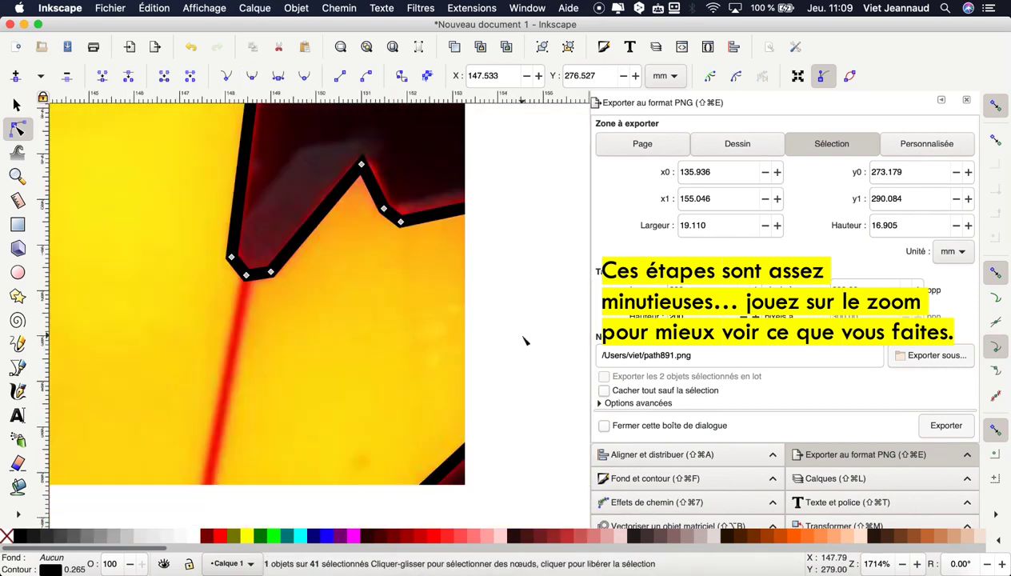
# Round off the remaining notches and shape their curves and the lower notch edge to fit
pyautogui.moveTo(204, 252); pyautogui.dragTo(266, 286)
pyautogui.click(252, 76)
pyautogui.moveTo(203, 192); pyautogui.dragTo(230, 278)
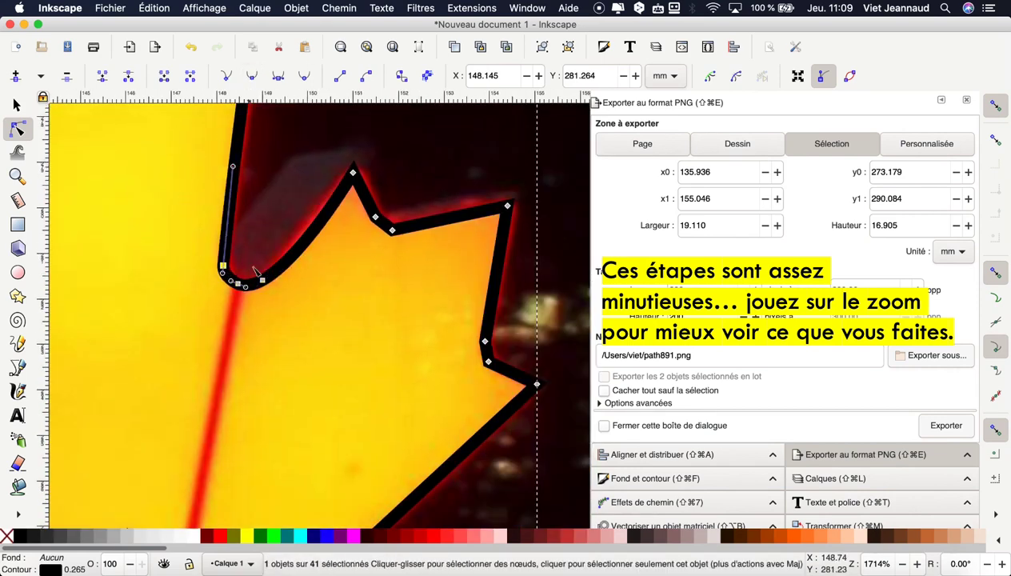
pyautogui.click(376, 216)
pyautogui.moveTo(392, 231); pyautogui.dragTo(437, 242)
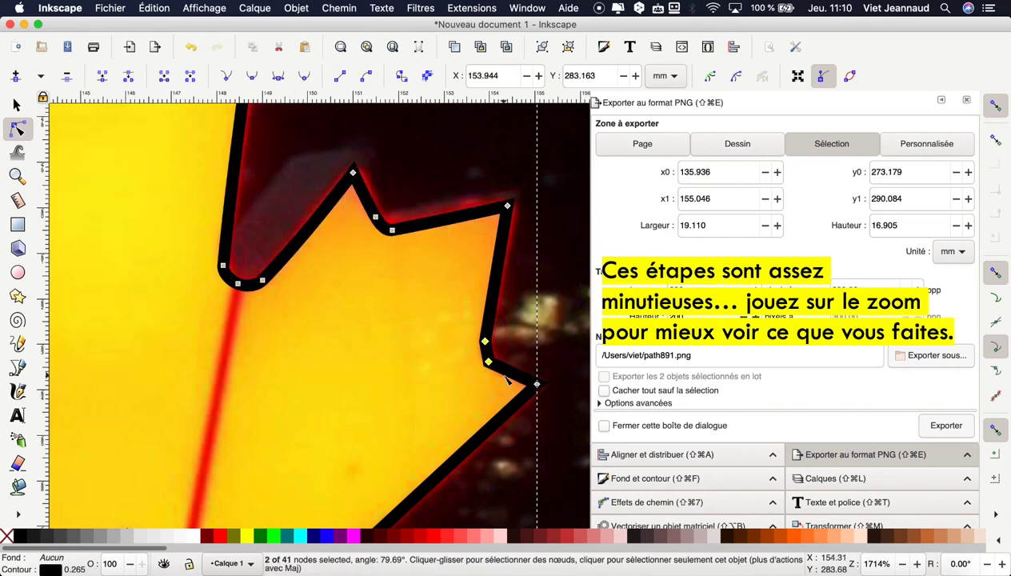
pyautogui.moveTo(485, 342); pyautogui.dragTo(493, 294)
pyautogui.scroll(-5, 492, 400)
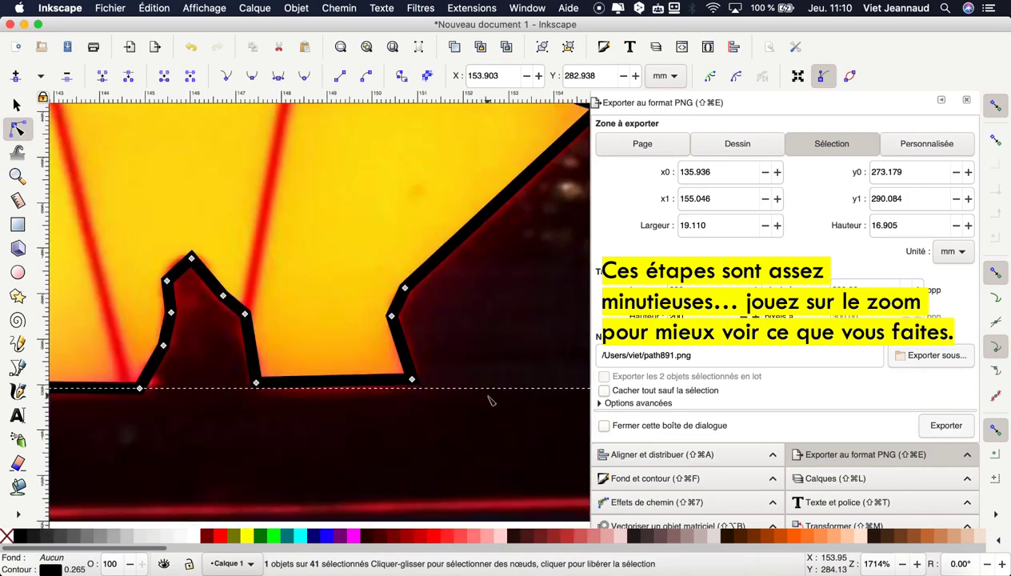
pyautogui.scroll(-5, 464, 368)
pyautogui.scroll(2, 436, 336)
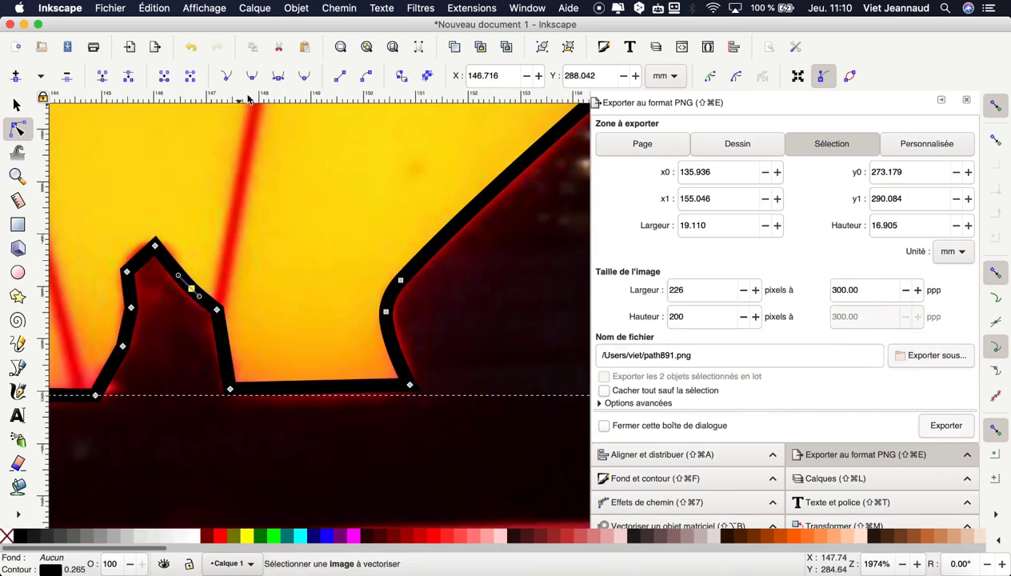
# Select the four nodes of the bottom-left bump and make them smooth
pyautogui.click(155, 245)
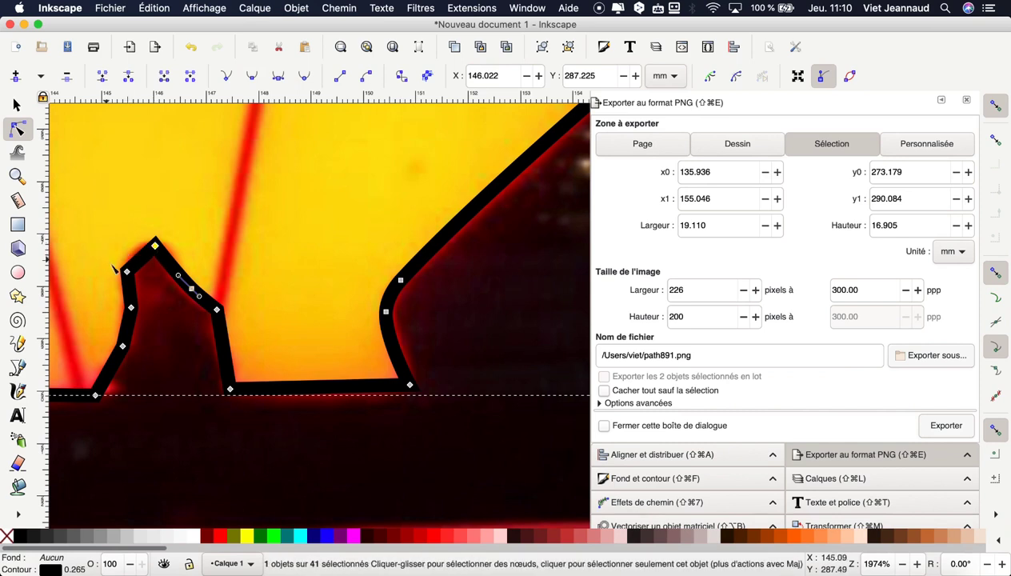
pyautogui.keyDown('shift'); pyautogui.click(127, 274); pyautogui.keyUp('shift')
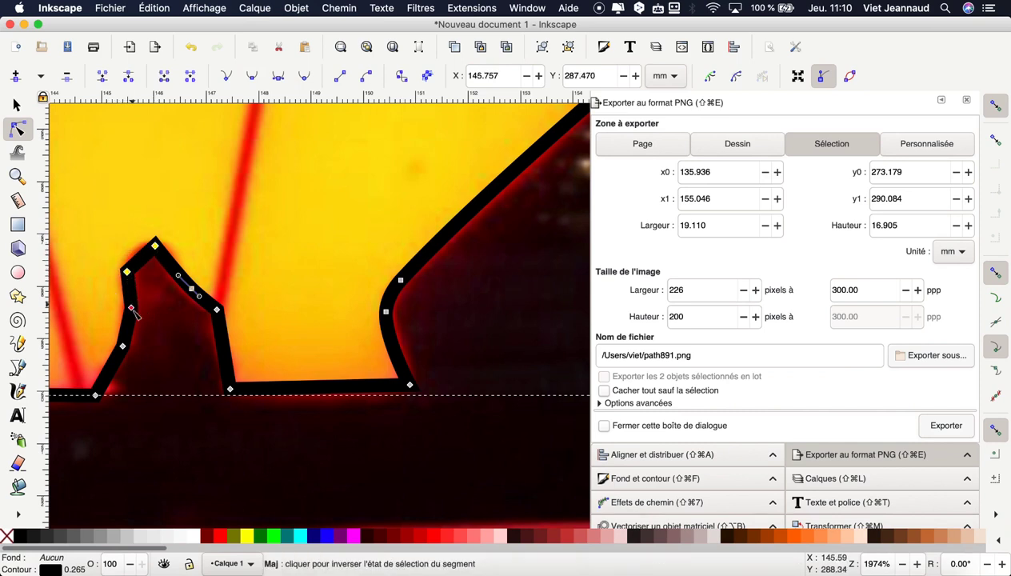
pyautogui.keyDown('shift'); pyautogui.click(131, 307); pyautogui.keyUp('shift')
pyautogui.keyDown('shift'); pyautogui.click(123, 346); pyautogui.keyUp('shift')
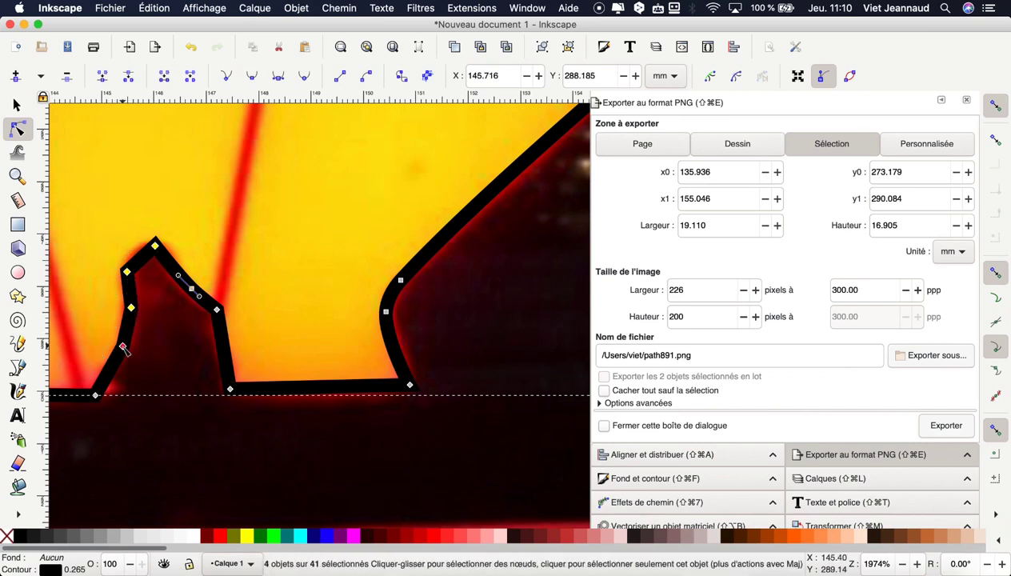
pyautogui.click(251, 78)
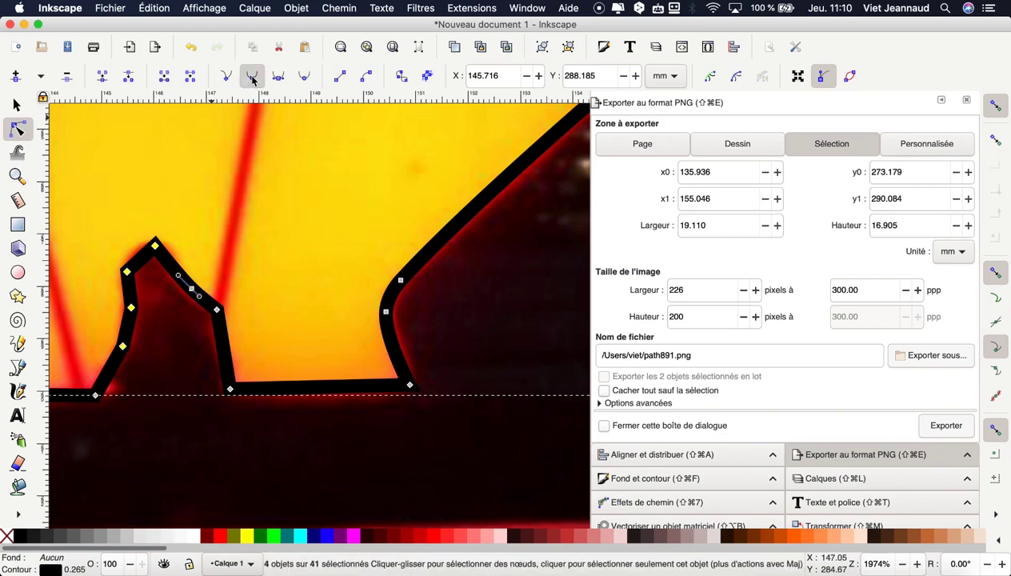
# Review the finished outline and select the traced leaf path
pyautogui.click(166, 348)
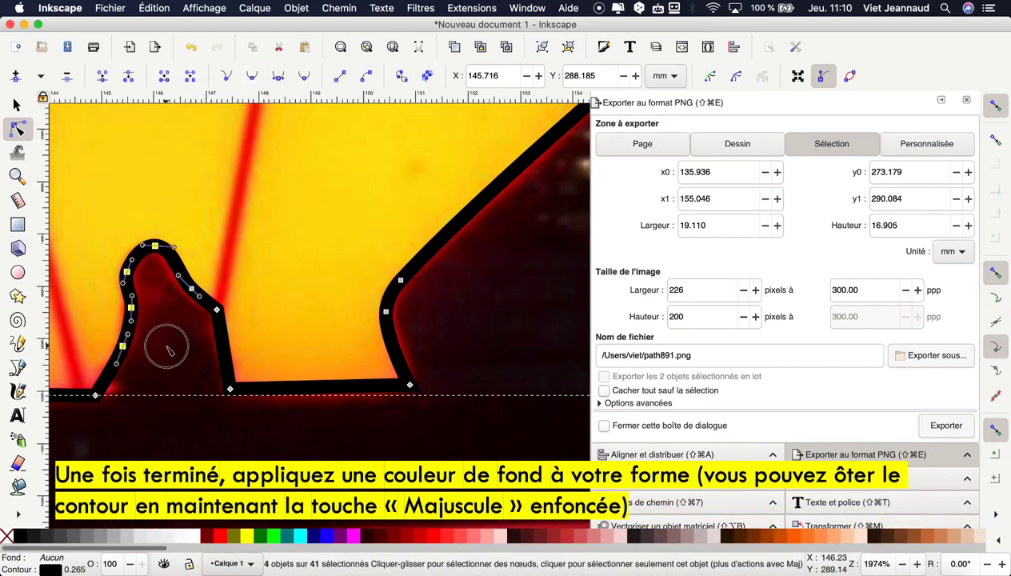
pyautogui.scroll(-1, 168, 350)
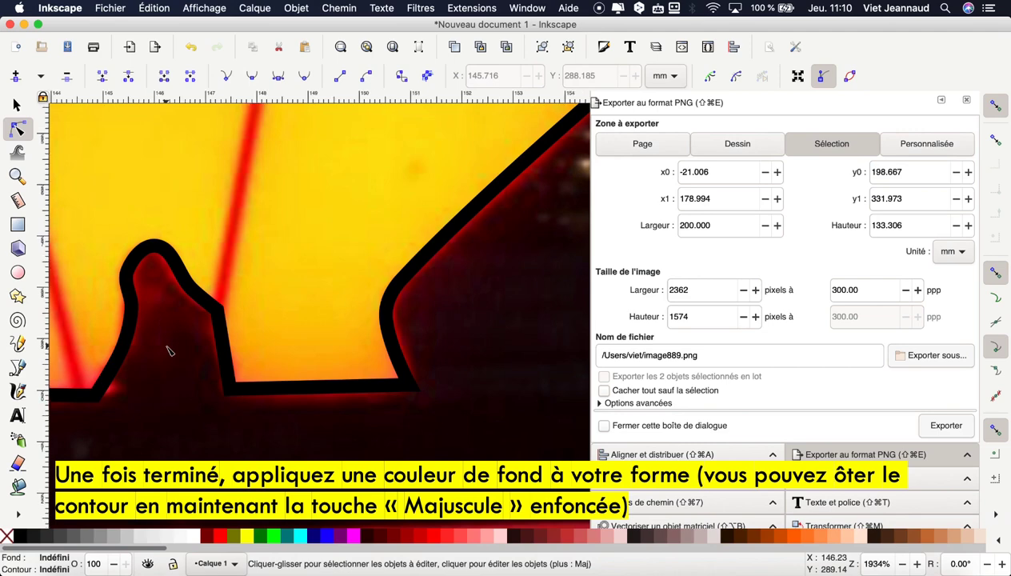
pyautogui.scroll(-1, 169, 350)
pyautogui.scroll(-1, 168, 350)
pyautogui.scroll(-1, 168, 350)
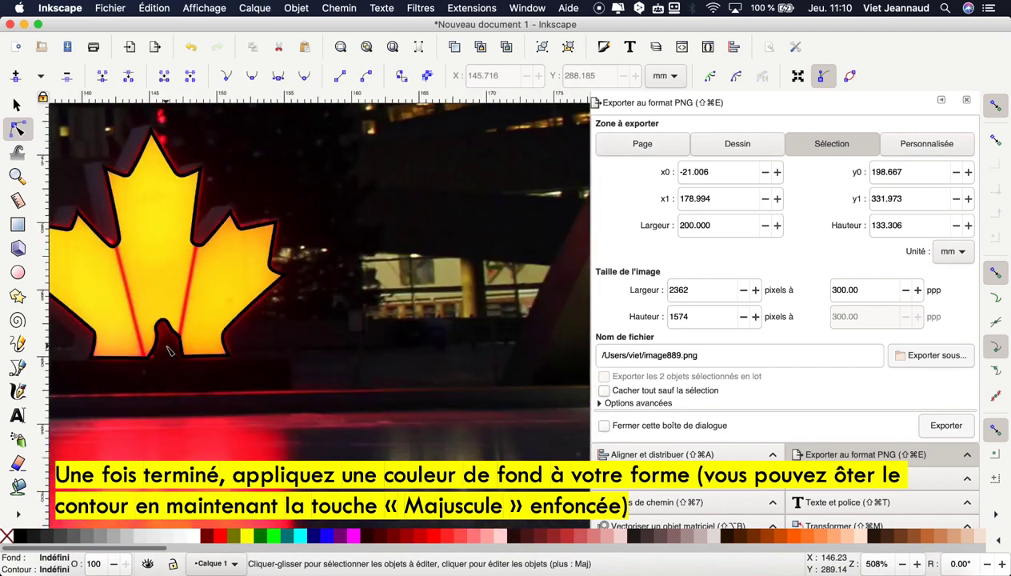
pyautogui.hscroll(-3, 168, 350)
pyautogui.hscroll(-1, 168, 349)
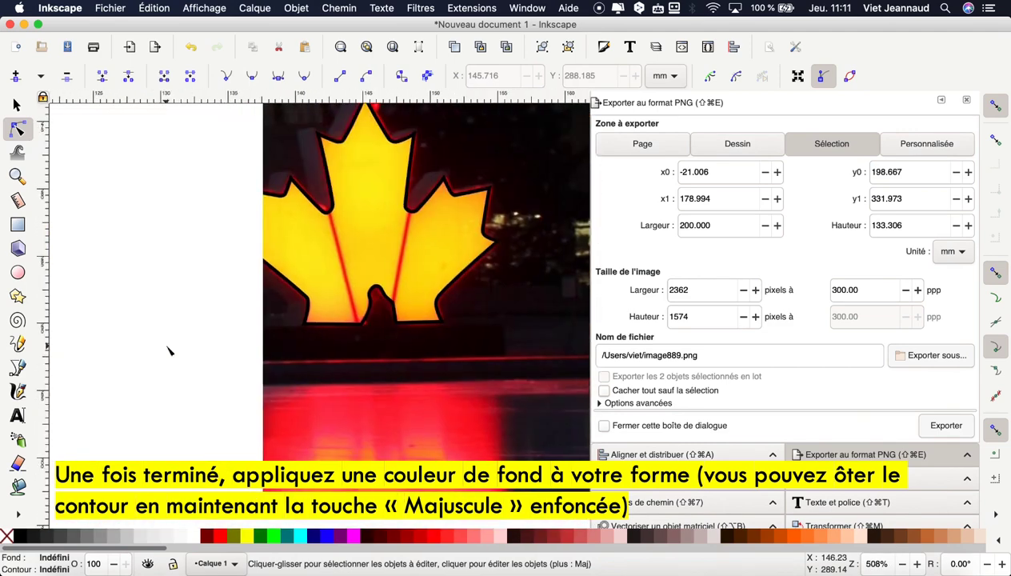
pyautogui.scroll(-1, 280, 274)
pyautogui.click(280, 274)
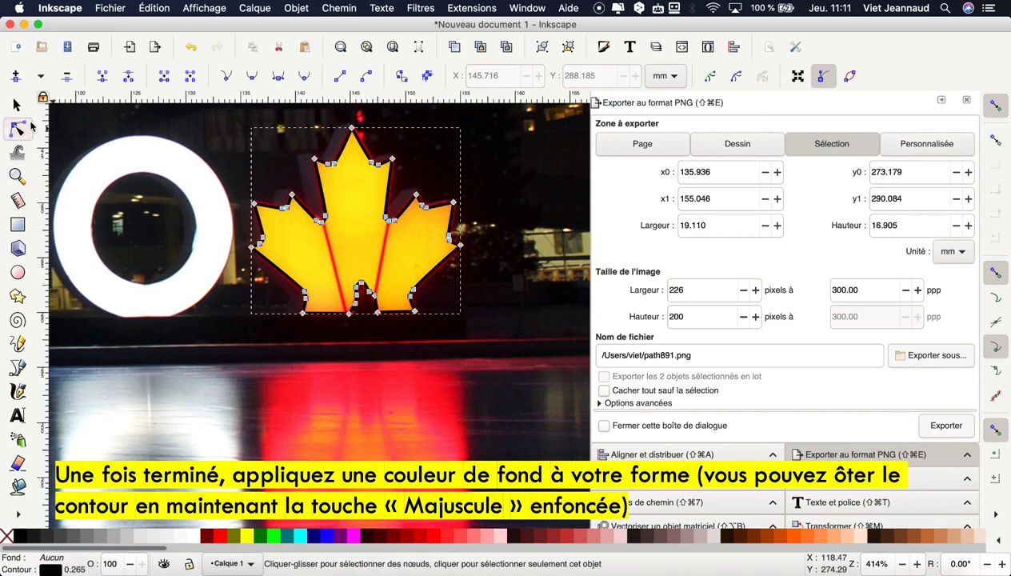
# Give the leaf path a red fill from the palette and no stroke
pyautogui.click(18, 106)
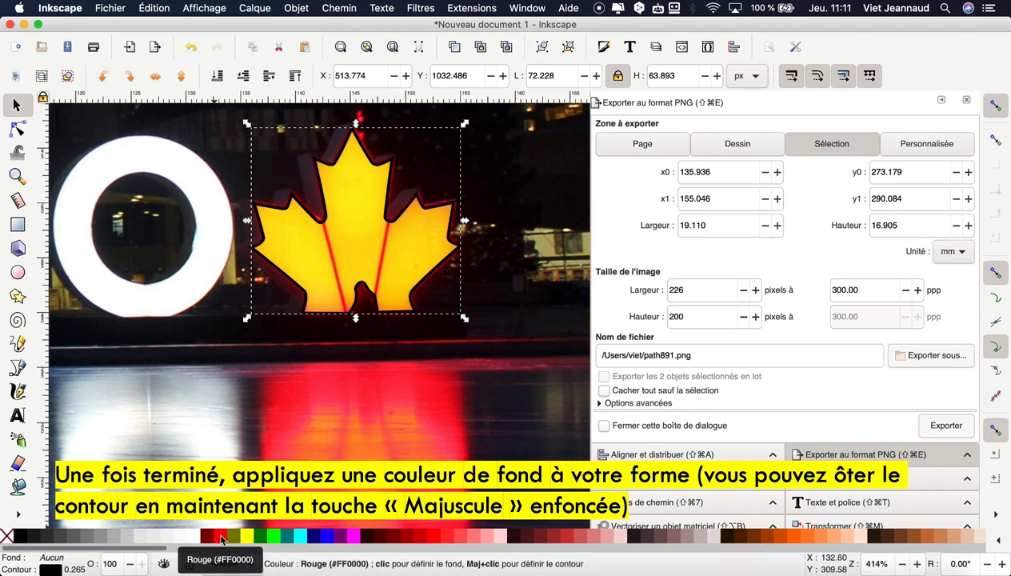
pyautogui.click(222, 540)
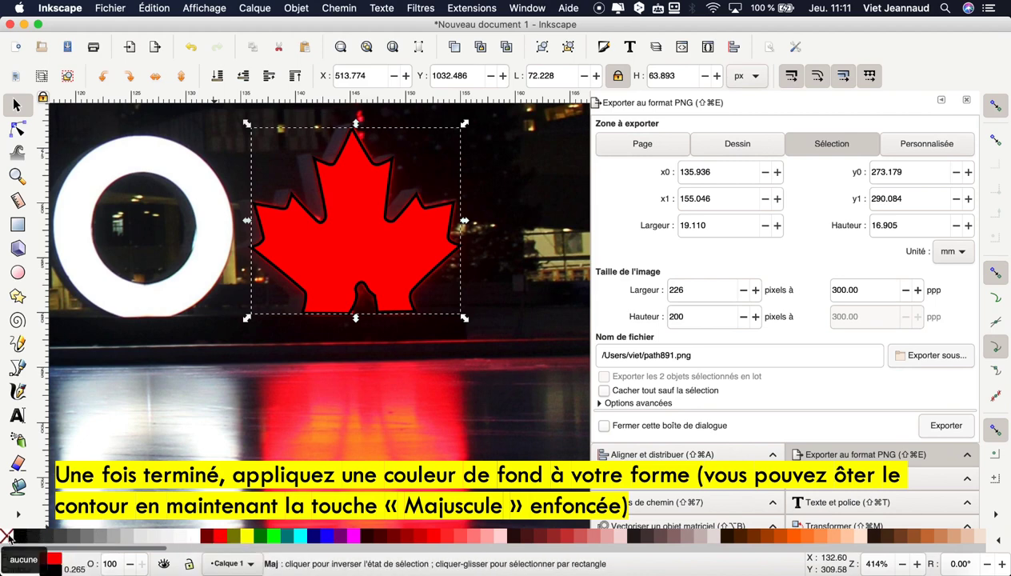
pyautogui.keyDown('shift'); pyautogui.click(8, 537); pyautogui.keyUp('shift')
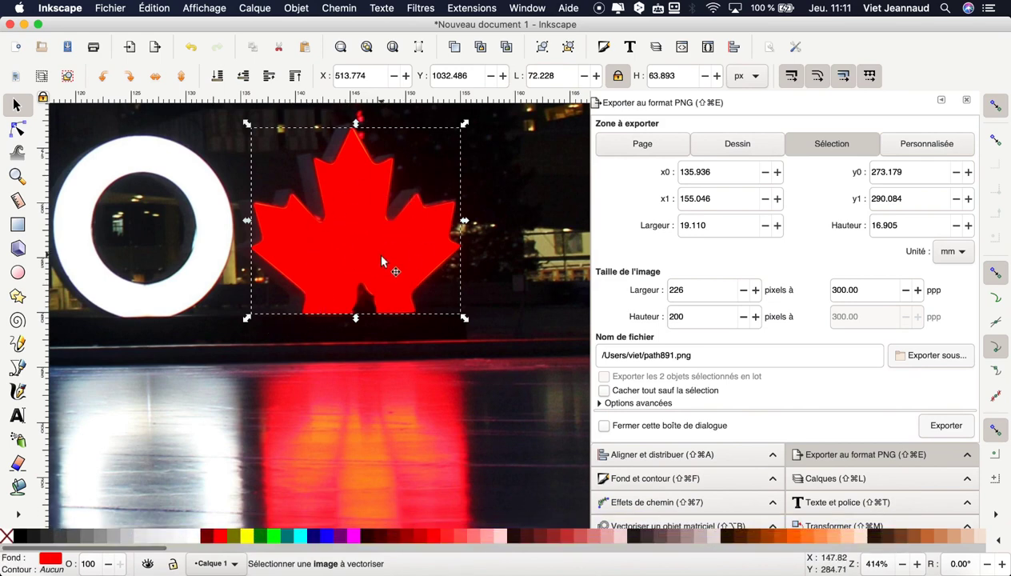
# Copy and paste the red leaf, placing the copy off-page to the right of the photo
pyautogui.keyDown('ctrl'); pyautogui.scroll(-2, 382, 260); pyautogui.keyUp('ctrl')
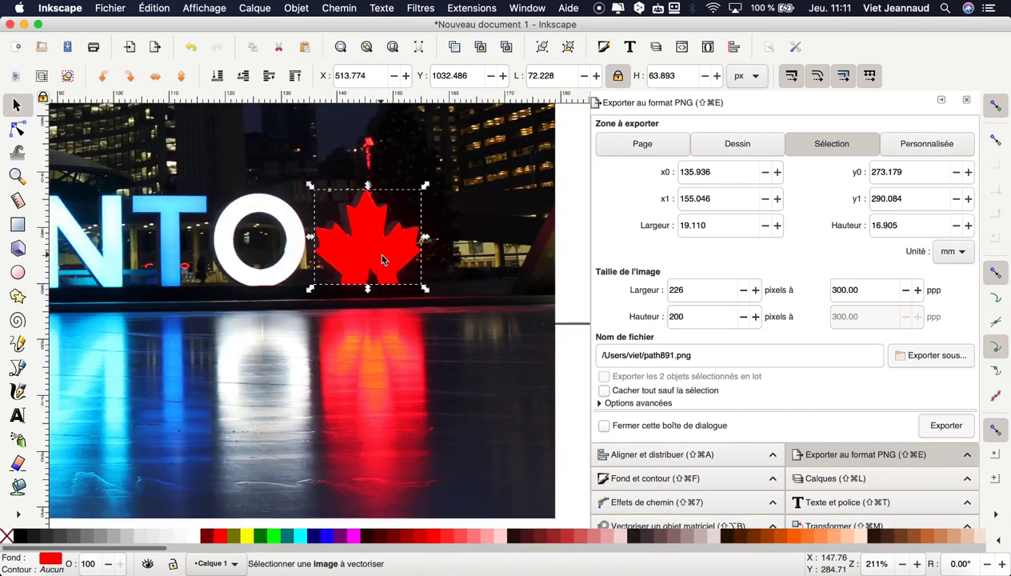
pyautogui.keyDown('ctrl'); pyautogui.scroll(-2, 383, 260); pyautogui.keyUp('ctrl')
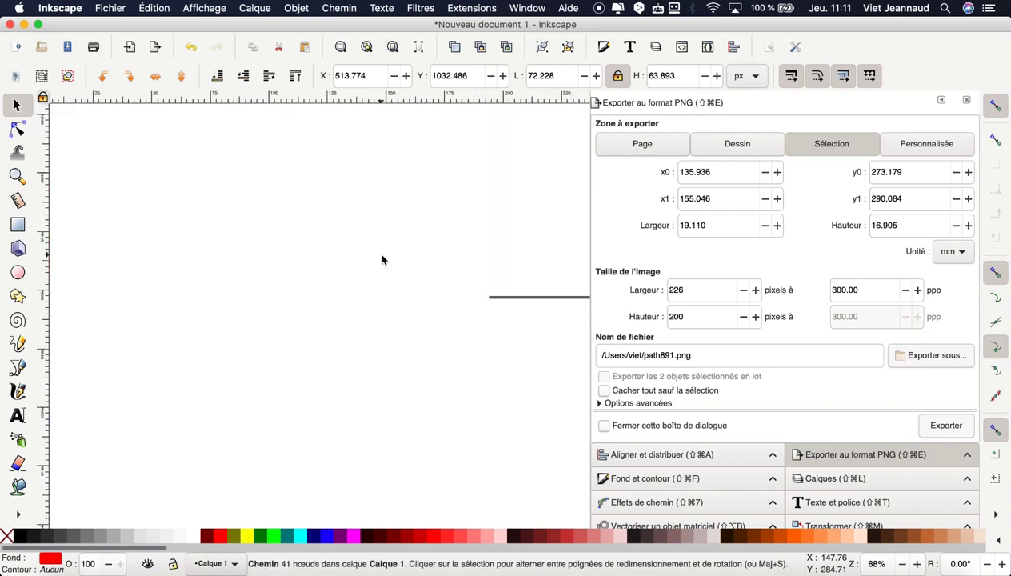
pyautogui.keyDown('ctrl'); pyautogui.scroll(-1, 383, 260); pyautogui.keyUp('ctrl')
pyautogui.scroll(3, 382, 260)
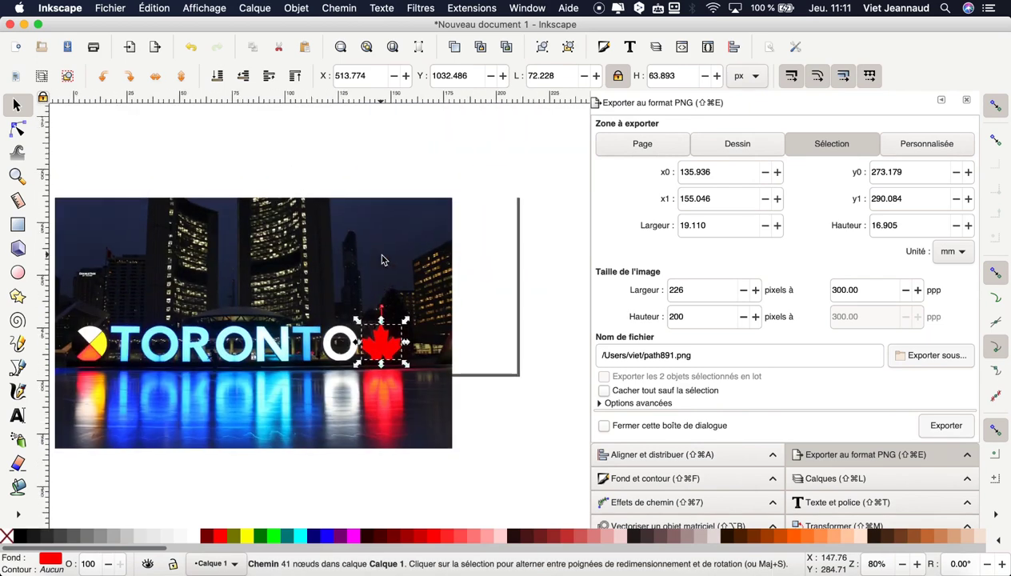
pyautogui.rightClick(382, 349)
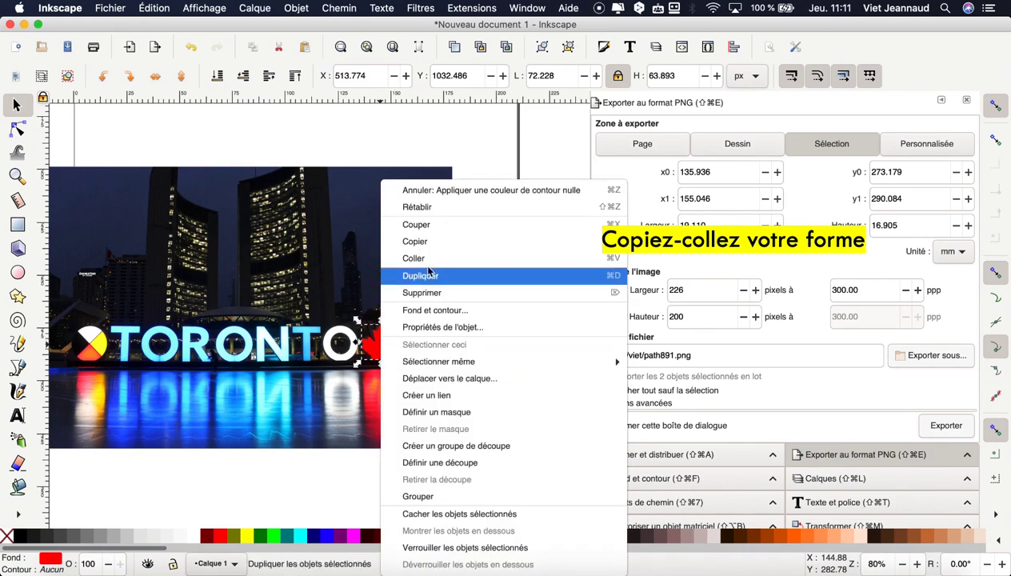
pyautogui.click(432, 243)
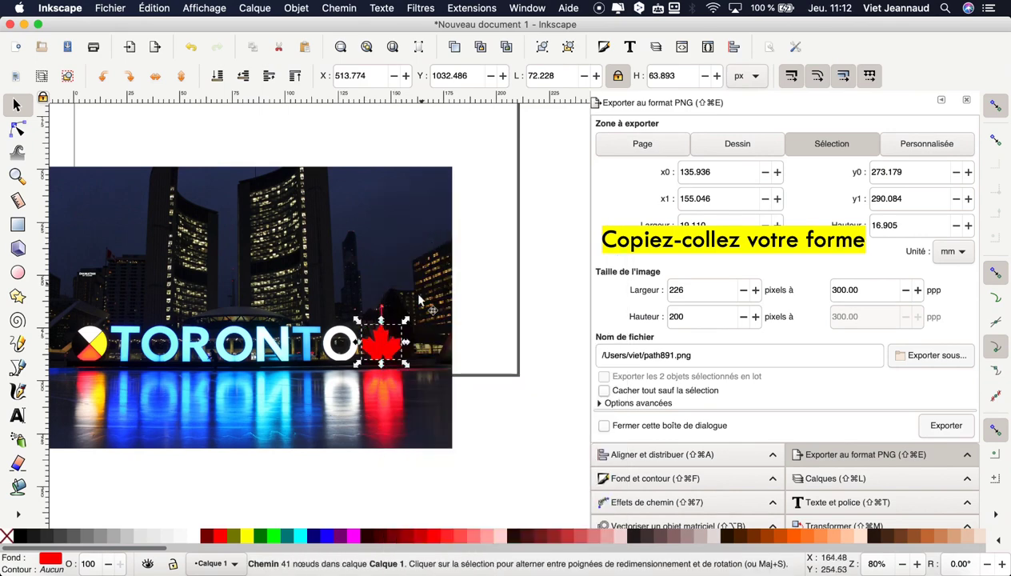
pyautogui.rightClick(493, 353)
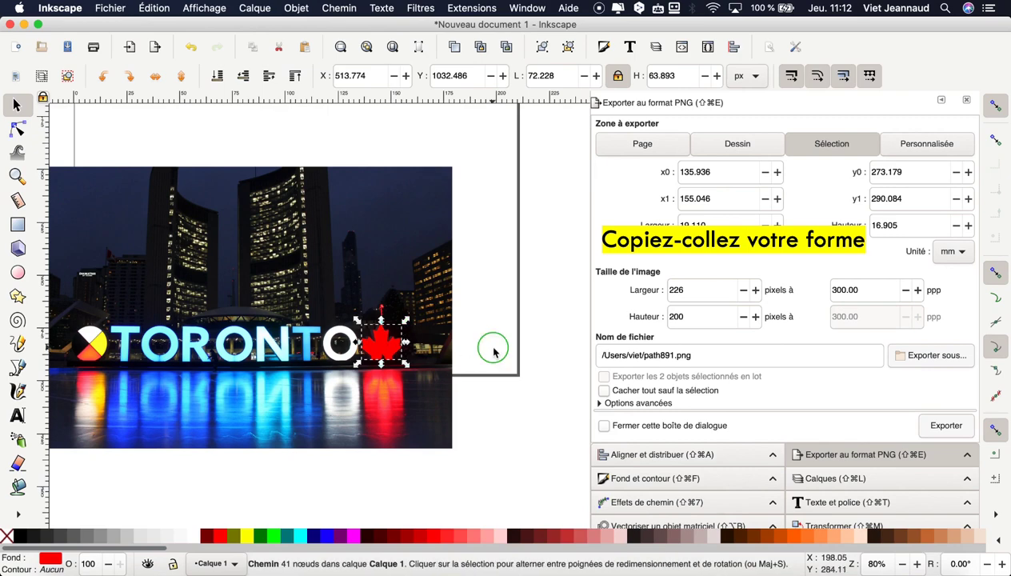
pyautogui.click(526, 426)
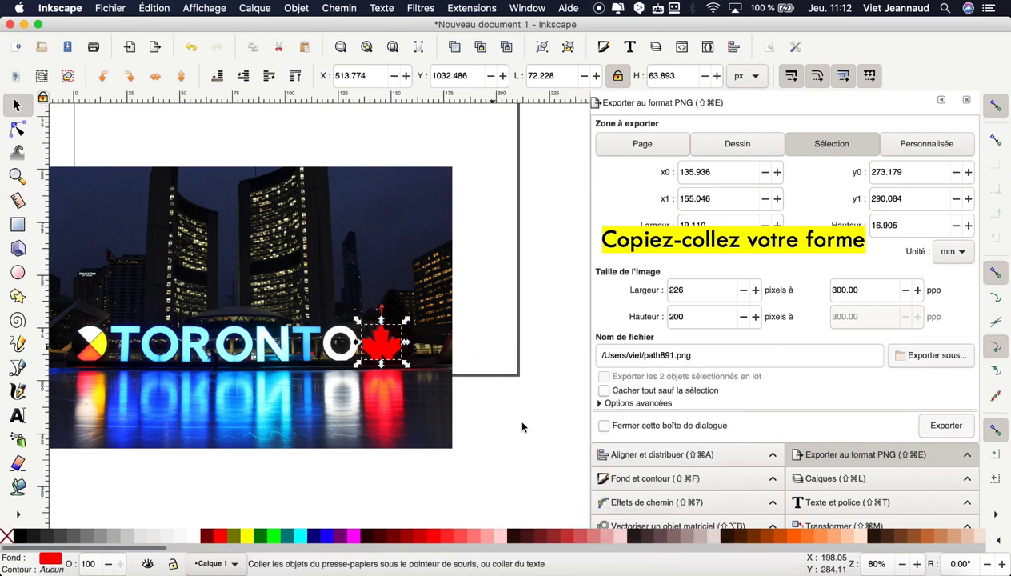
pyautogui.moveTo(524, 429); pyautogui.dragTo(549, 336)
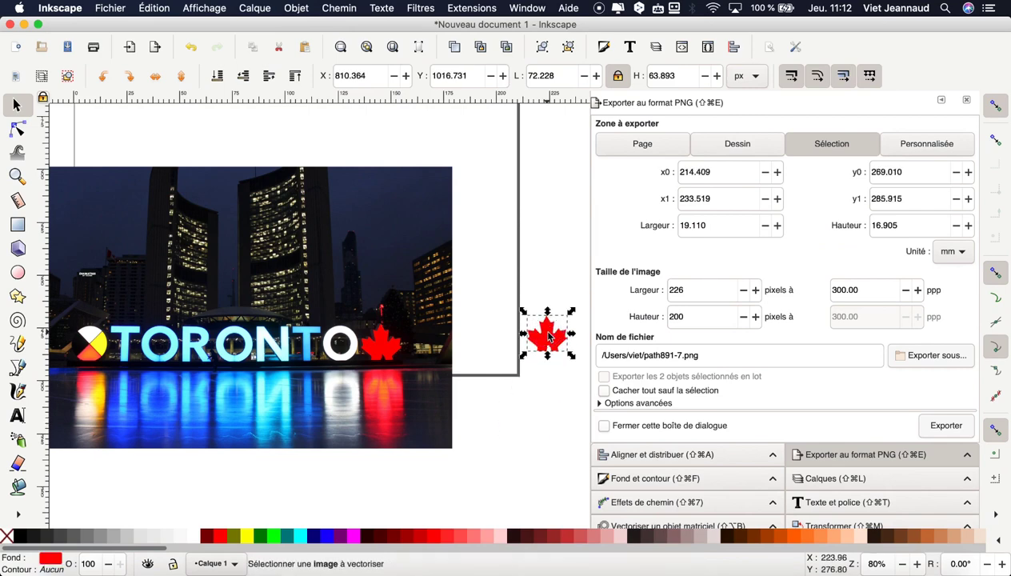
pyautogui.click(535, 378)
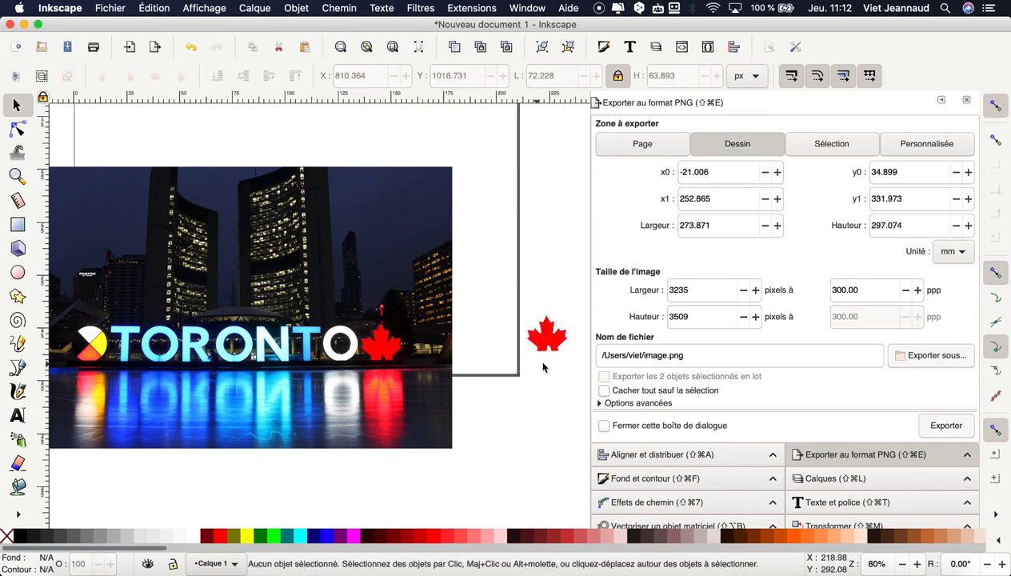
# Select the red leaf plus the Toronto photo and apply Objet > Clip > Définir
pyautogui.click(388, 353)
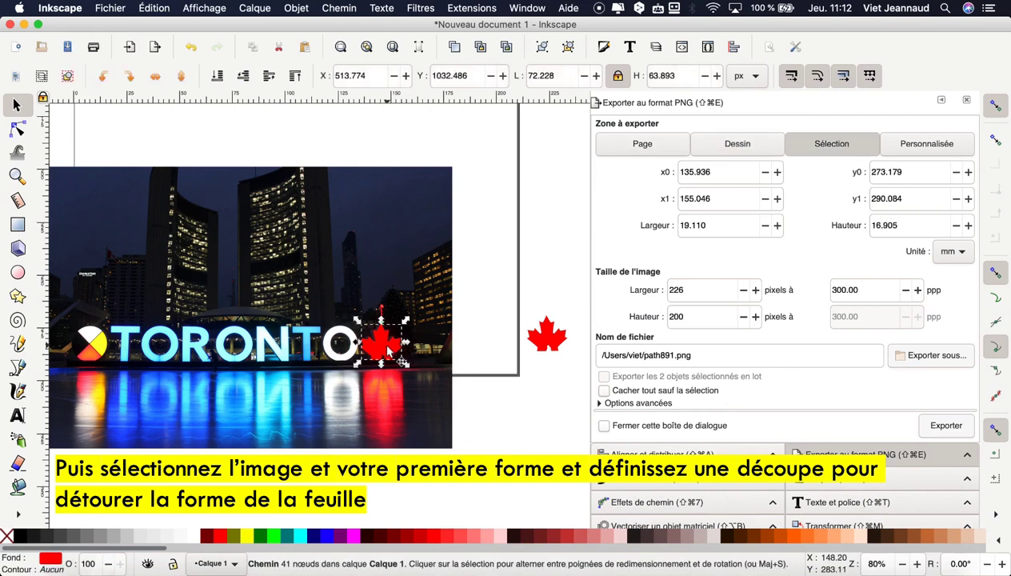
pyautogui.keyDown('shift'); pyautogui.click(266, 309); pyautogui.keyUp('shift')
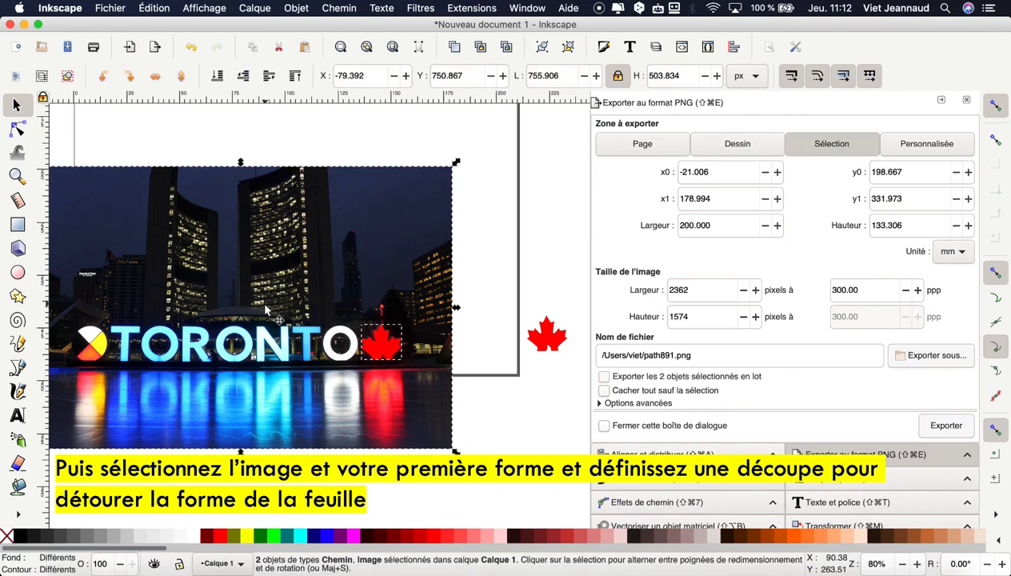
pyautogui.scroll(3, 286, 342)
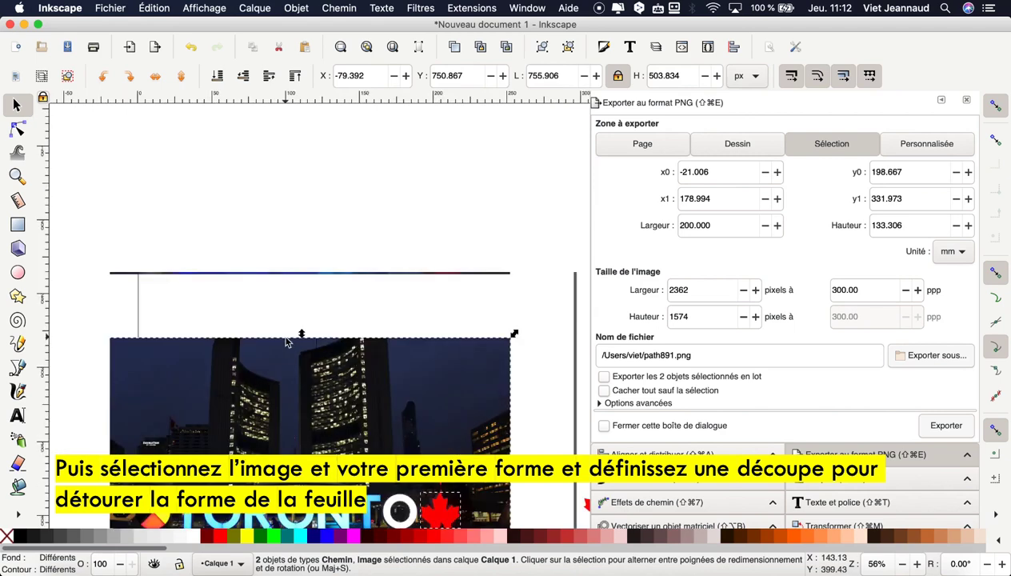
pyautogui.press('-')
pyautogui.scroll(2, 286, 342)
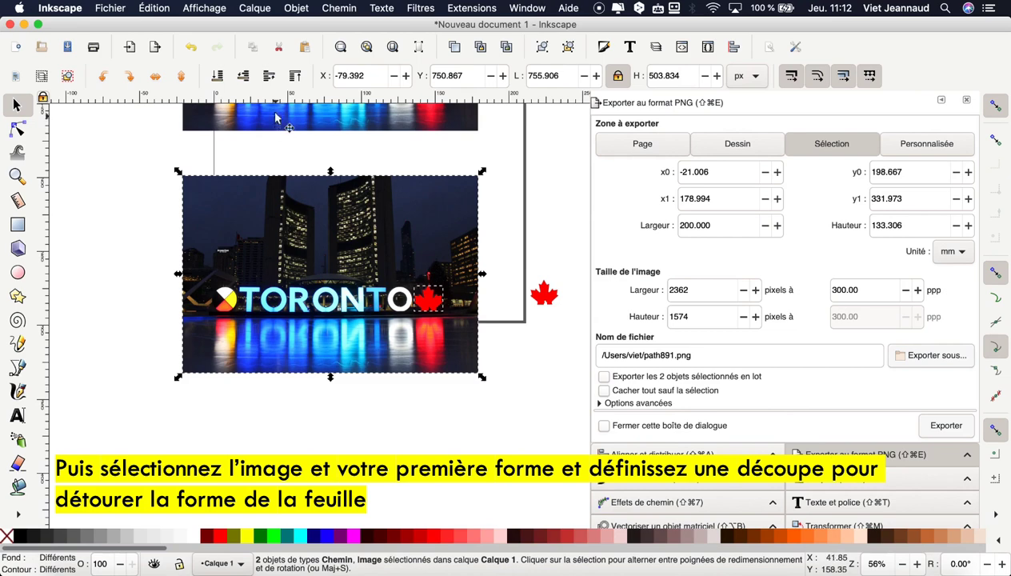
pyautogui.click(297, 8)
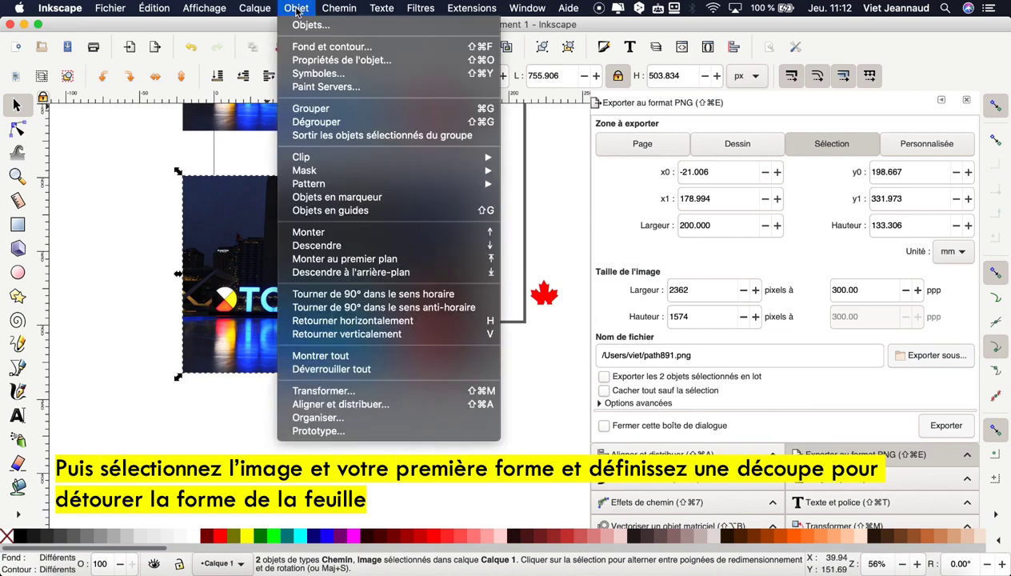
pyautogui.moveTo(304, 157)
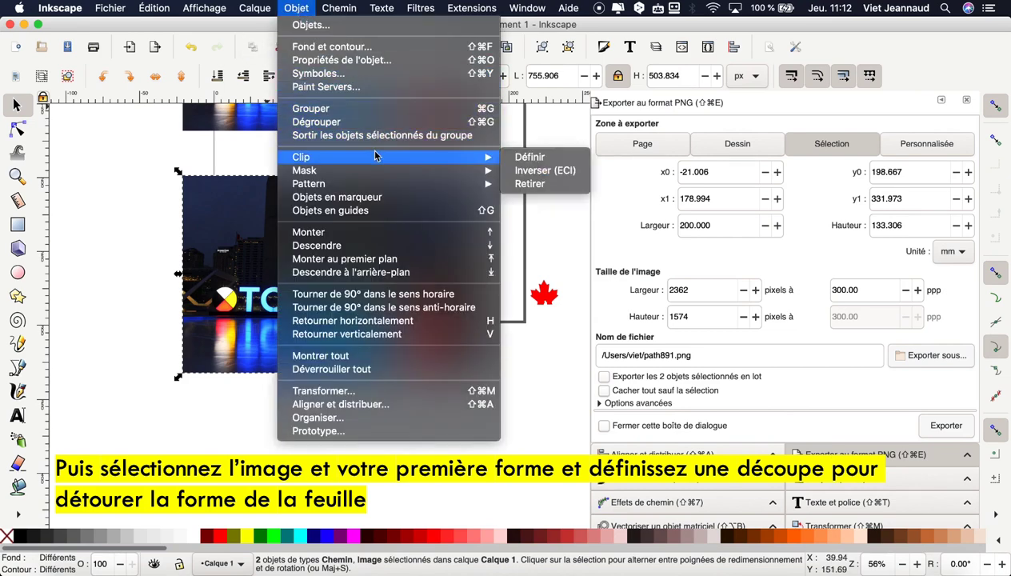
pyautogui.click(529, 157)
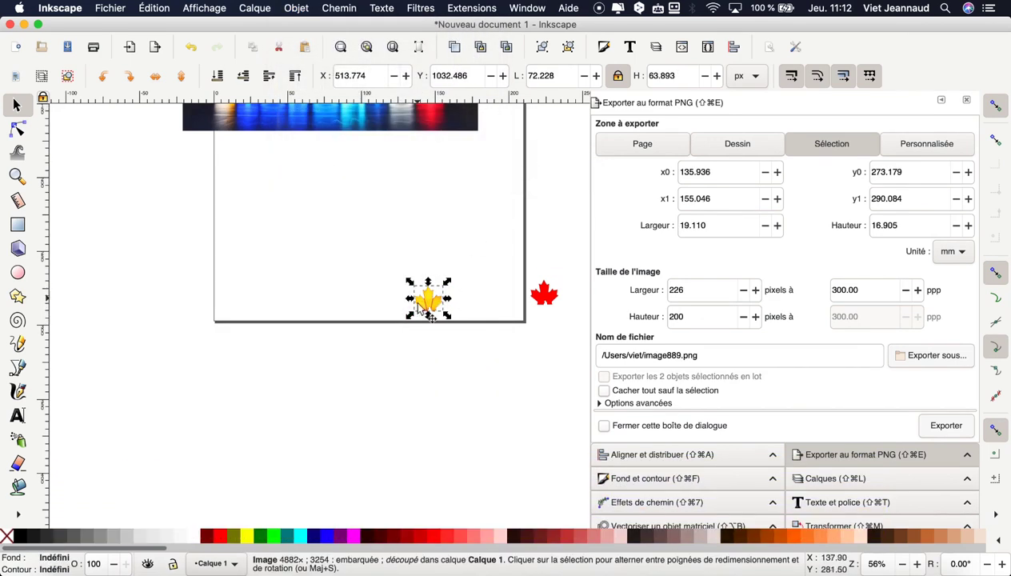
# Place the leaf cutout beside the red leaf and move both up next to the page's top right
pyautogui.moveTo(450, 298); pyautogui.dragTo(578, 288)
pyautogui.hscroll(5, 574, 350)
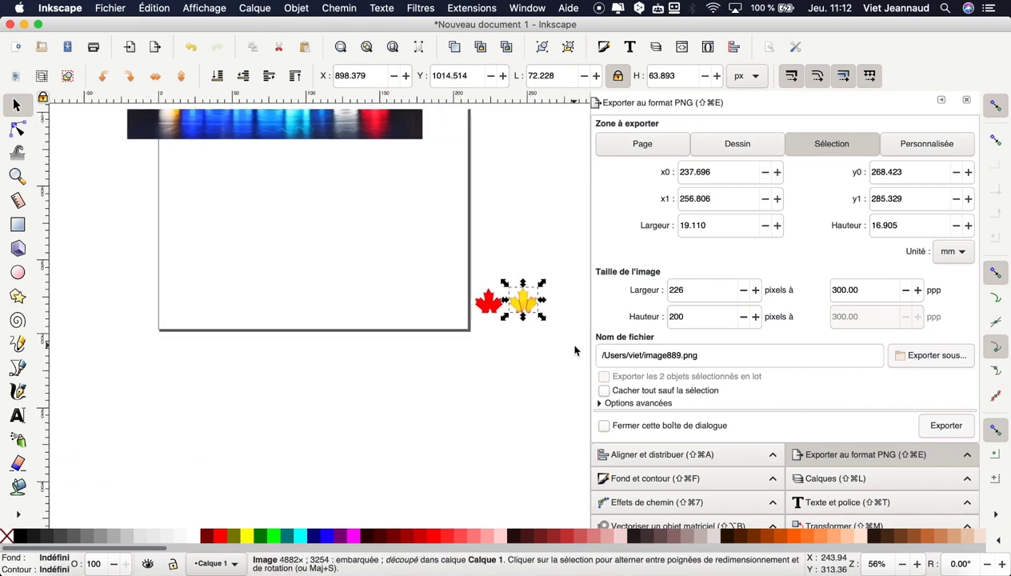
pyautogui.scroll(3, 575, 349)
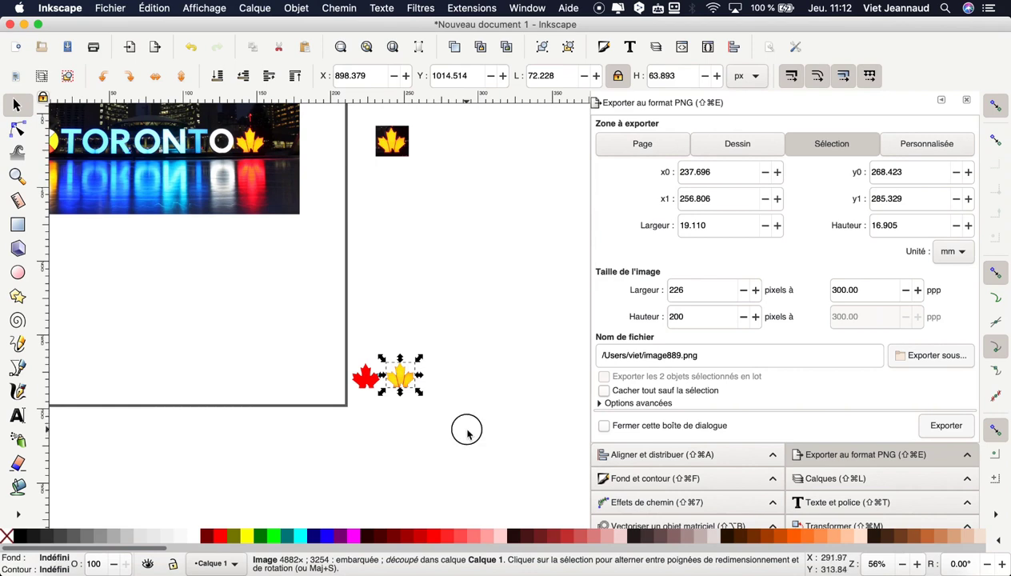
pyautogui.moveTo(468, 431); pyautogui.dragTo(320, 323)
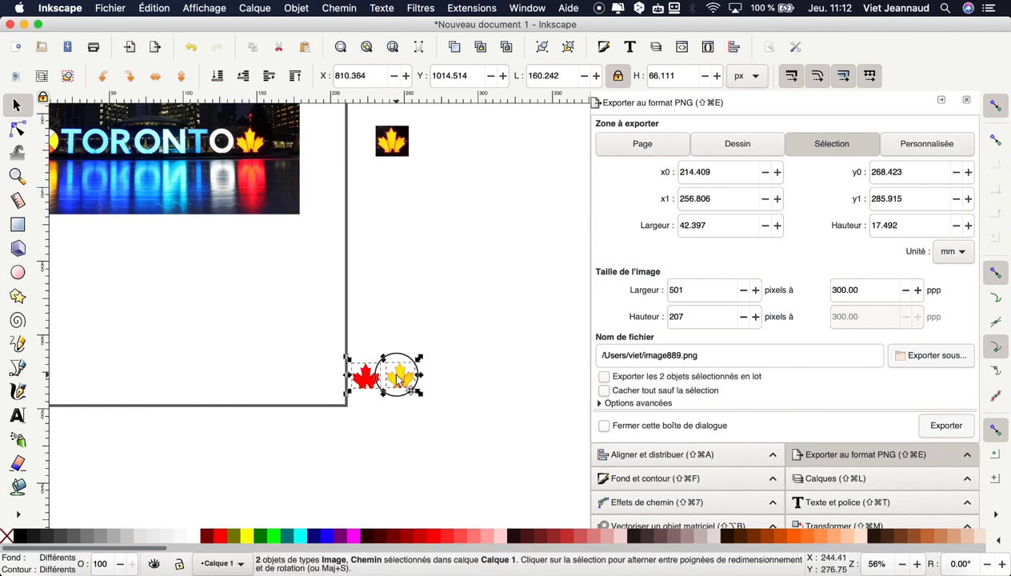
pyautogui.moveTo(397, 377); pyautogui.dragTo(469, 139)
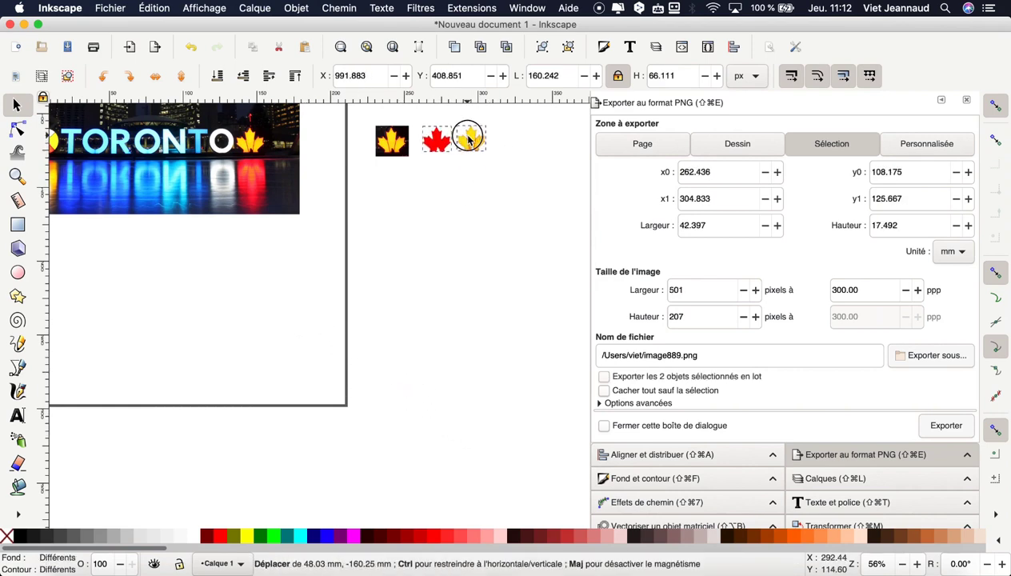
pyautogui.click(469, 198)
pyautogui.scroll(3, 470, 198)
pyautogui.scroll(3, 470, 198)
pyautogui.hscroll(-2, 470, 198)
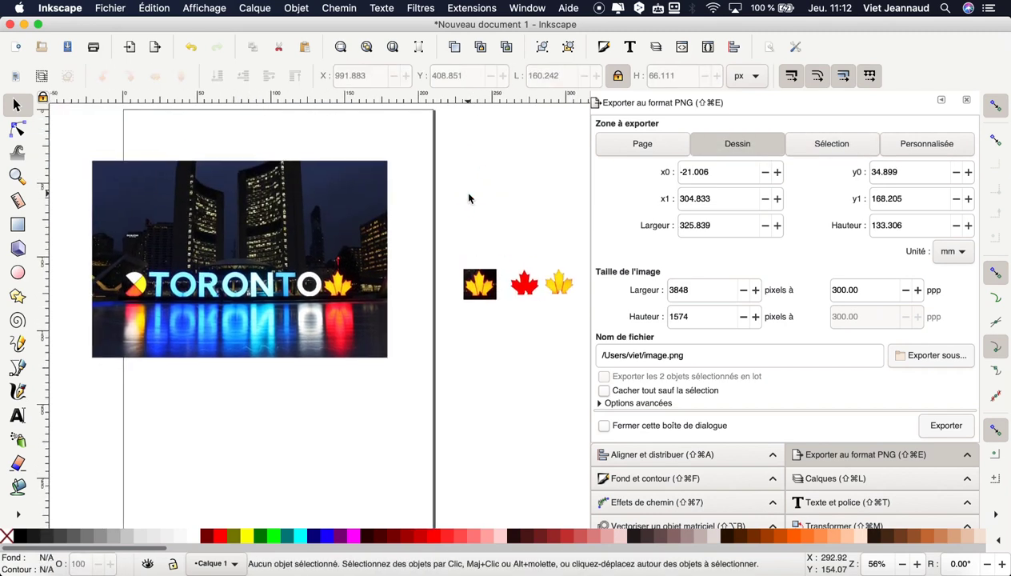